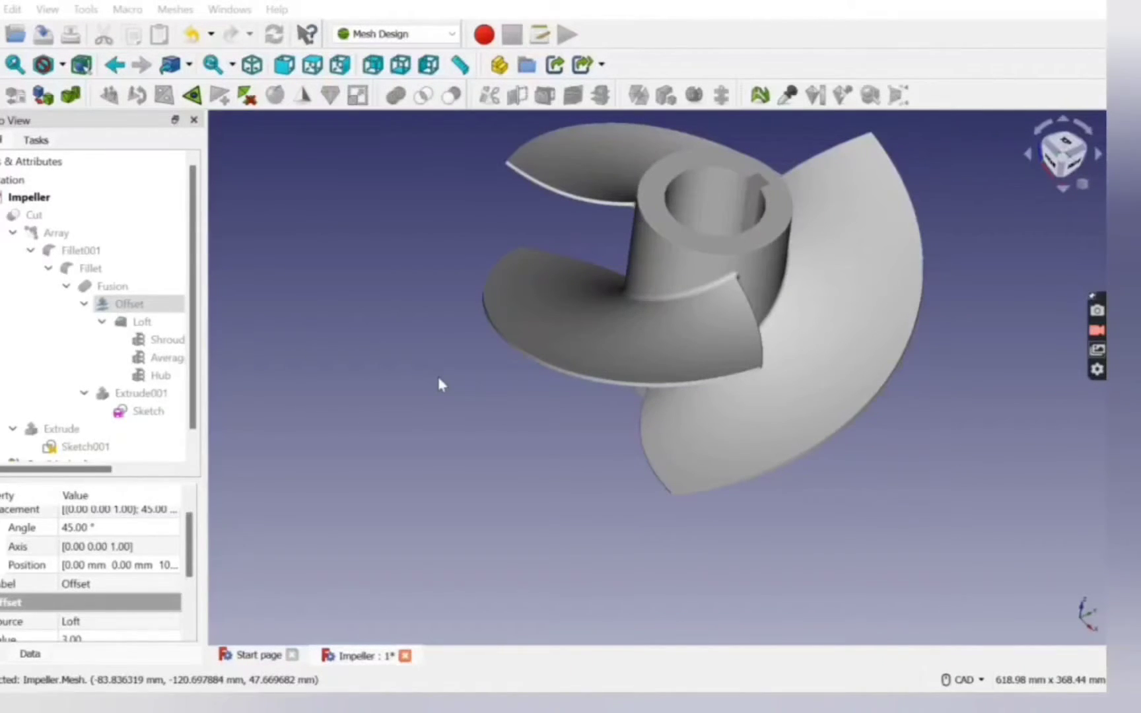
Inspect the Shroud and Average helices, the Loft and the Offset that form the impeller blade
left_click(146, 345)
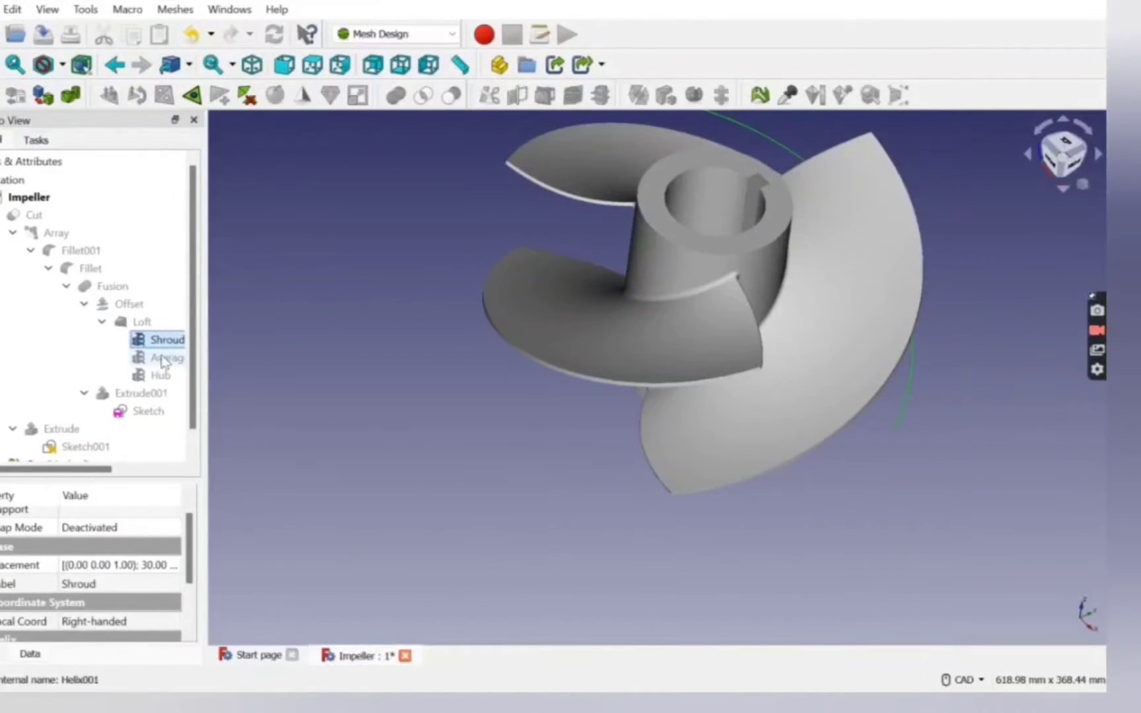
left_click(163, 360)
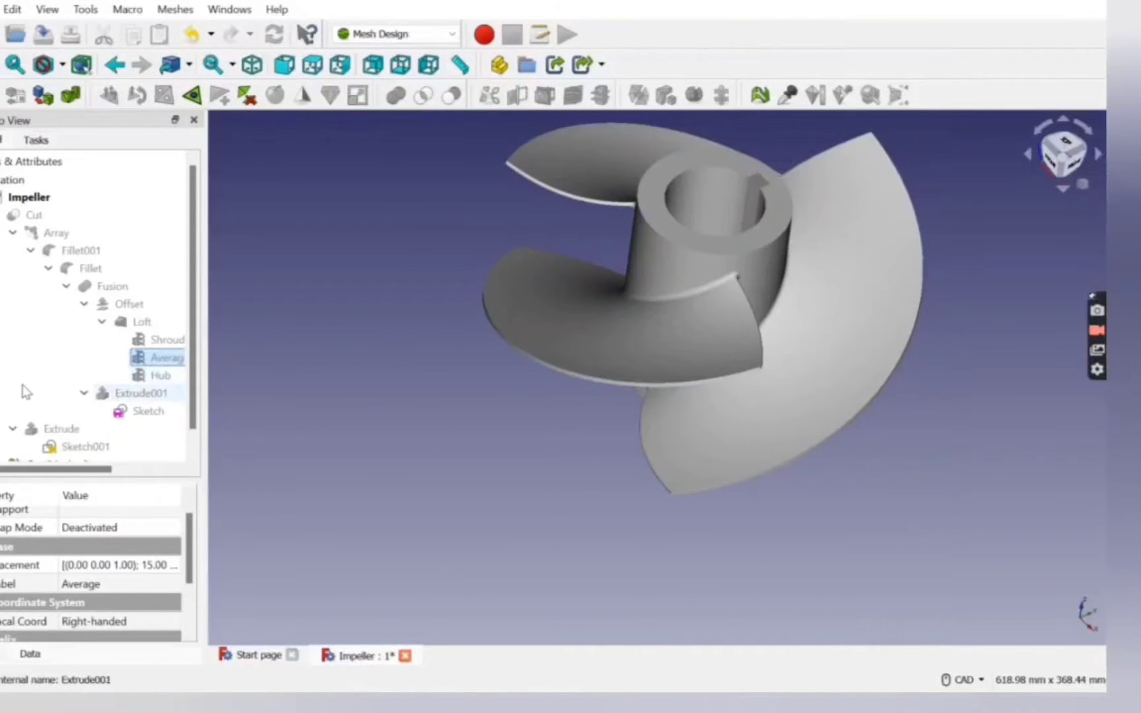
left_click(140, 322)
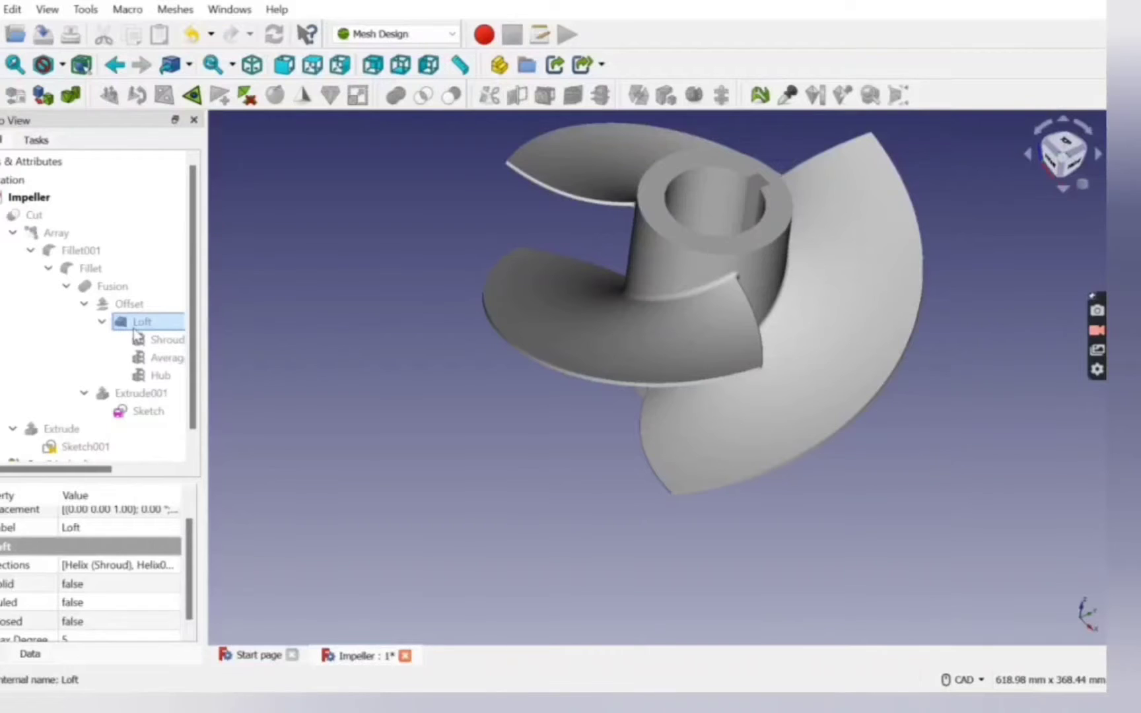
left_click(136, 305)
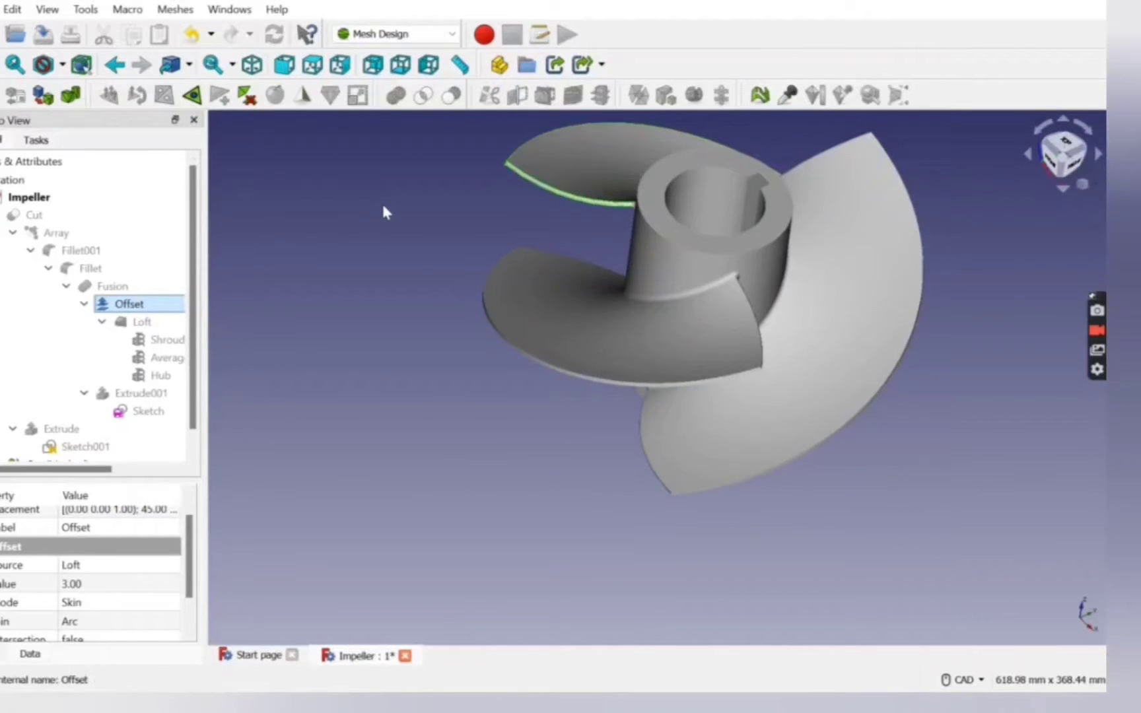
Toggle the visibility of the hub's Sketch and Extrude001 to examine how the hub cylinder is built
scroll(383, 210, "up", 1)
scroll(383, 208, "up", 1)
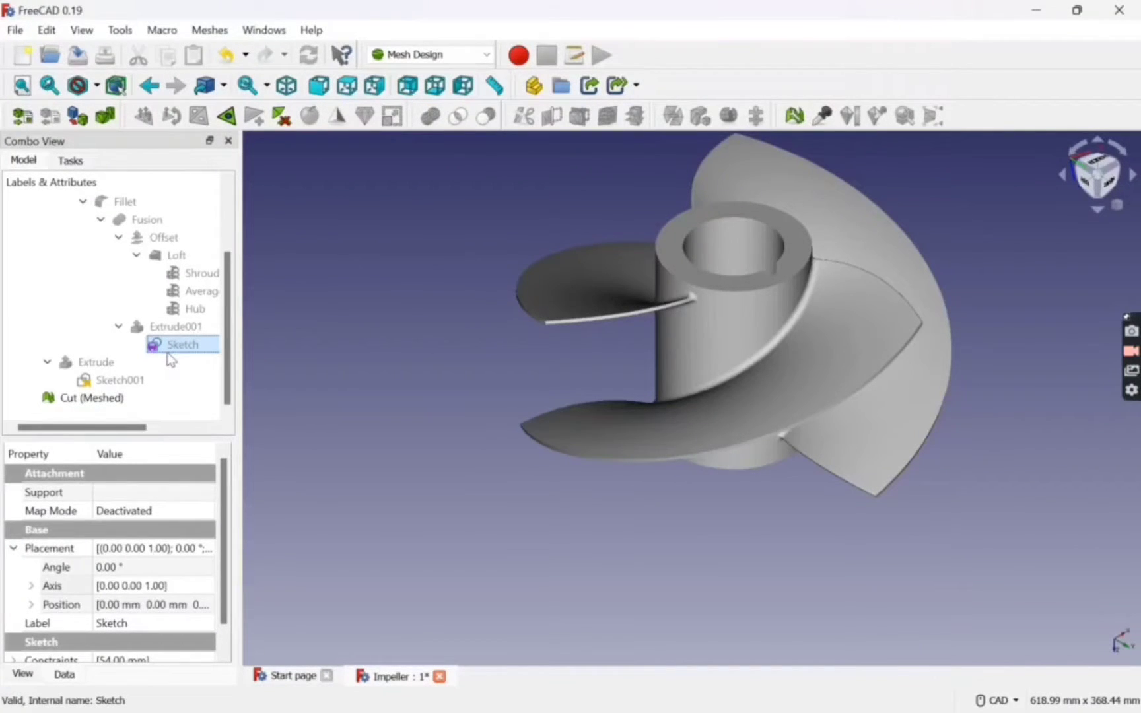
left_click(174, 326)
left_click(180, 346)
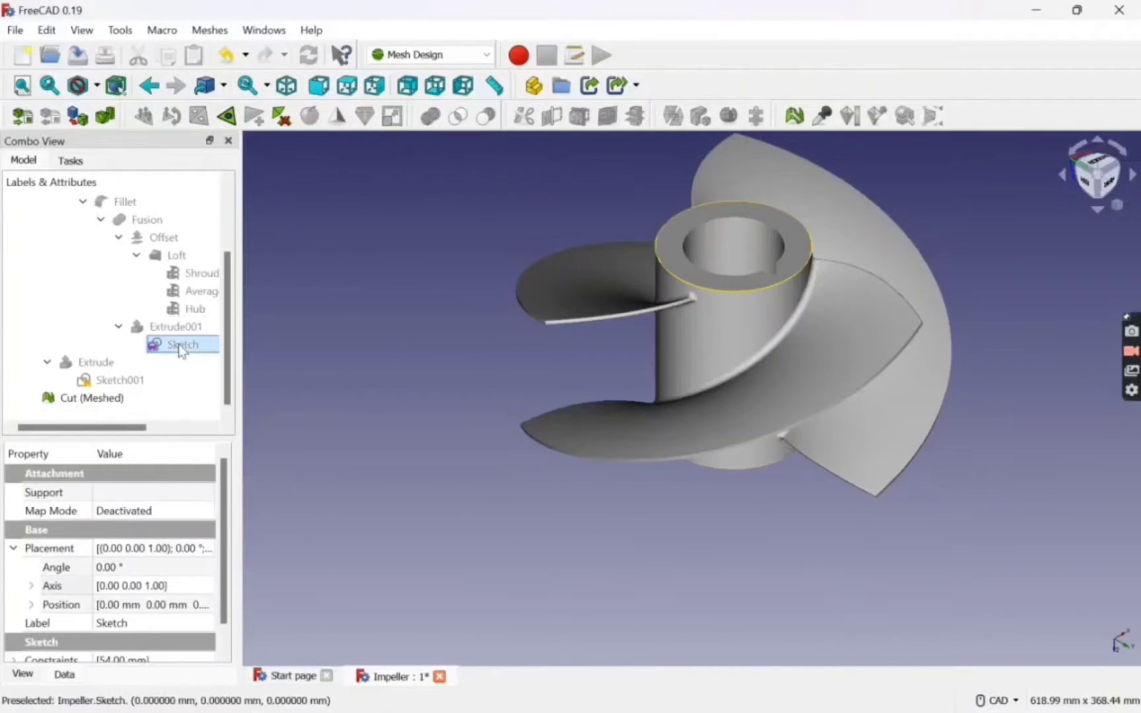
key("space")
key("space")
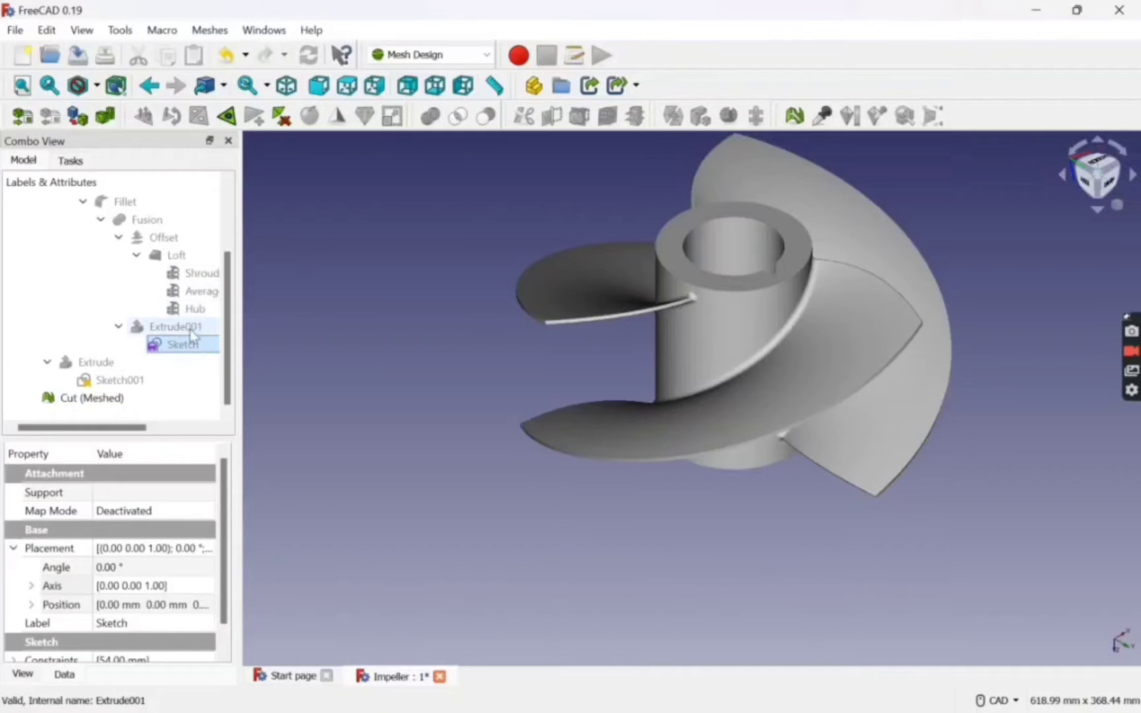
left_click(190, 329)
key("space")
left_click(194, 346)
key("space")
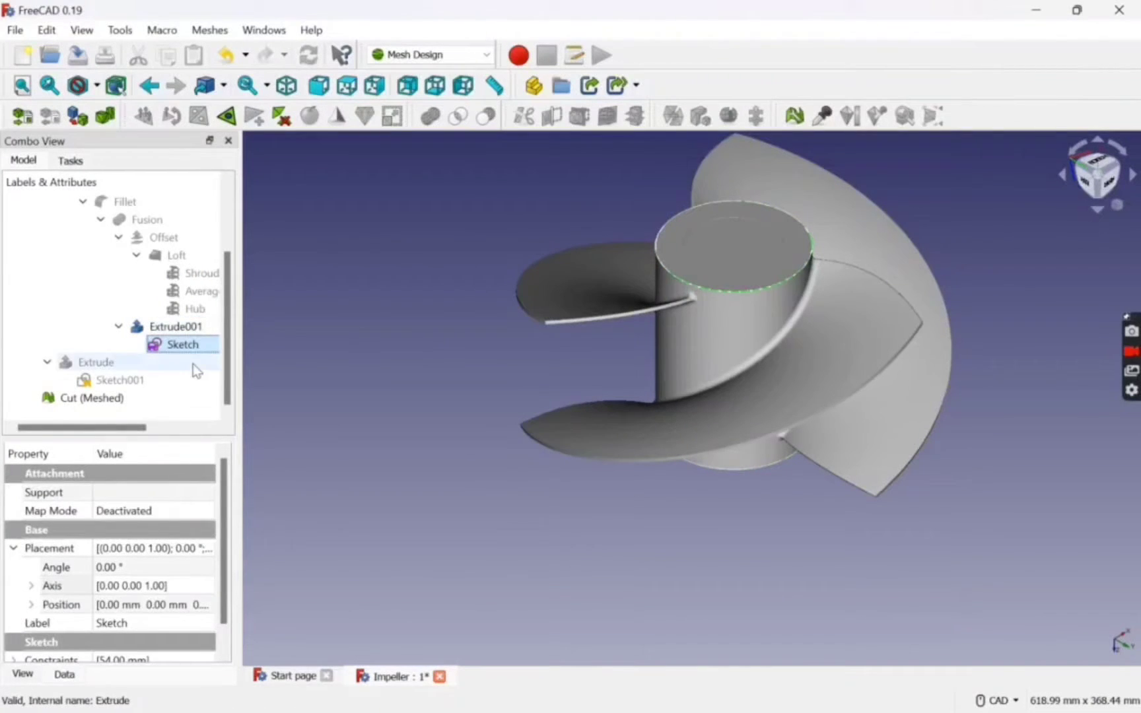
left_click(186, 327)
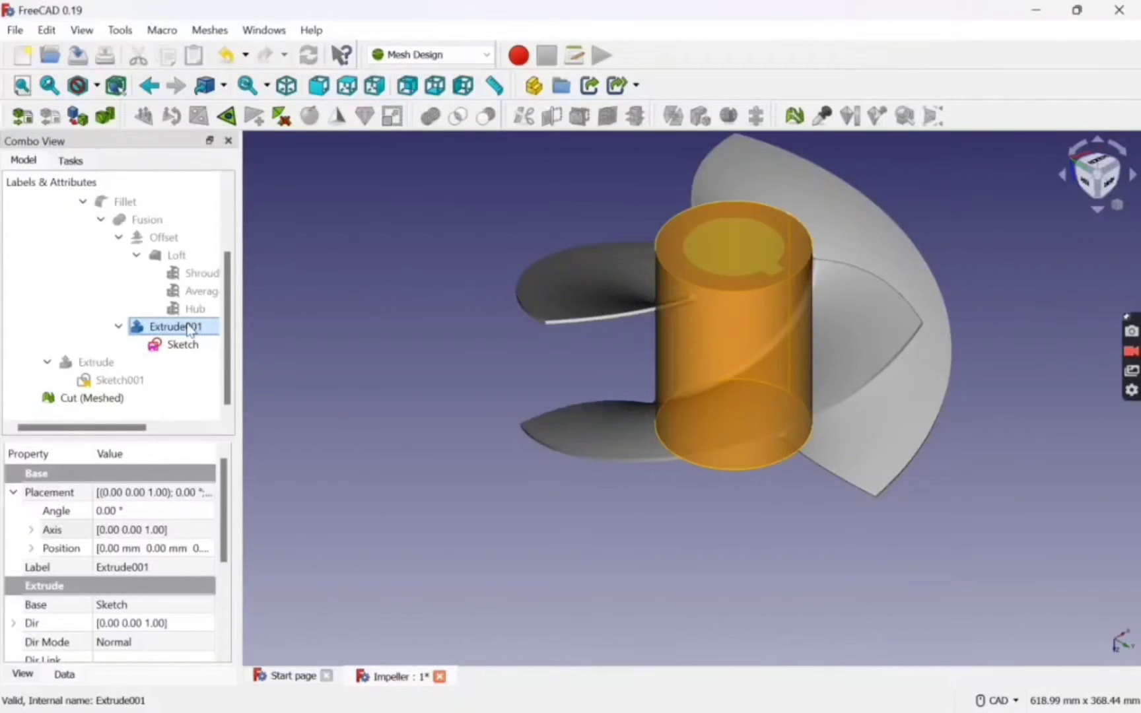
key("space")
left_click(183, 345)
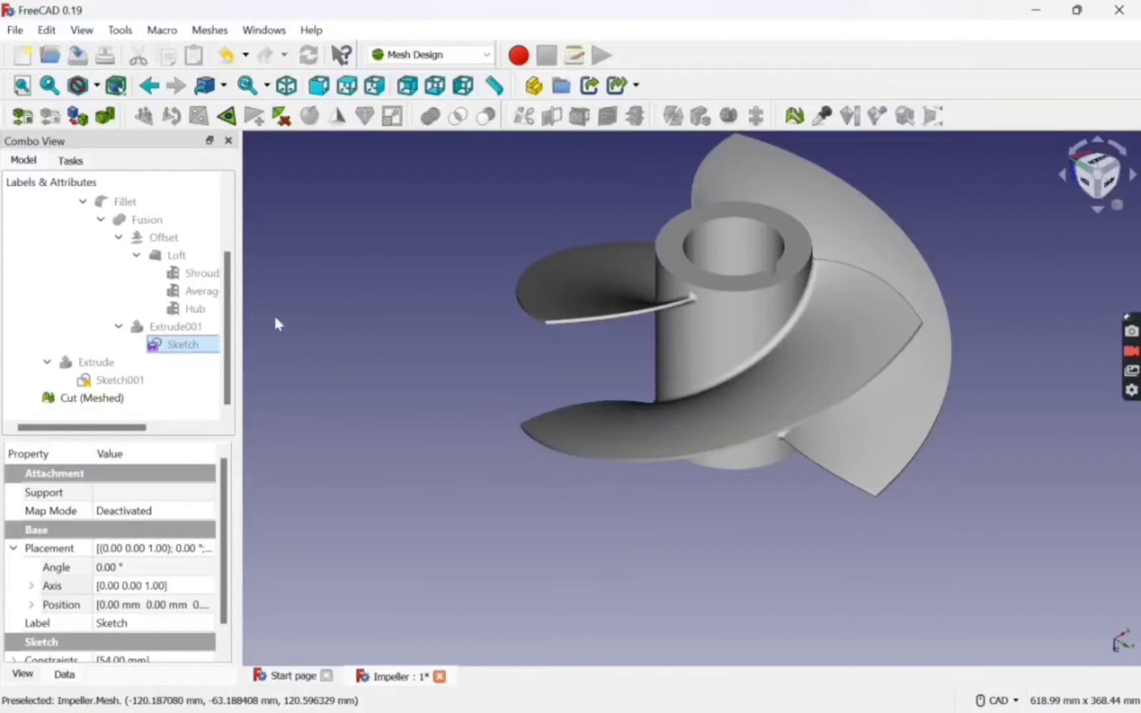
Toggle the visibility of Fusion and Fillet to examine how the blade joins and blends into the hub
left_click(157, 221)
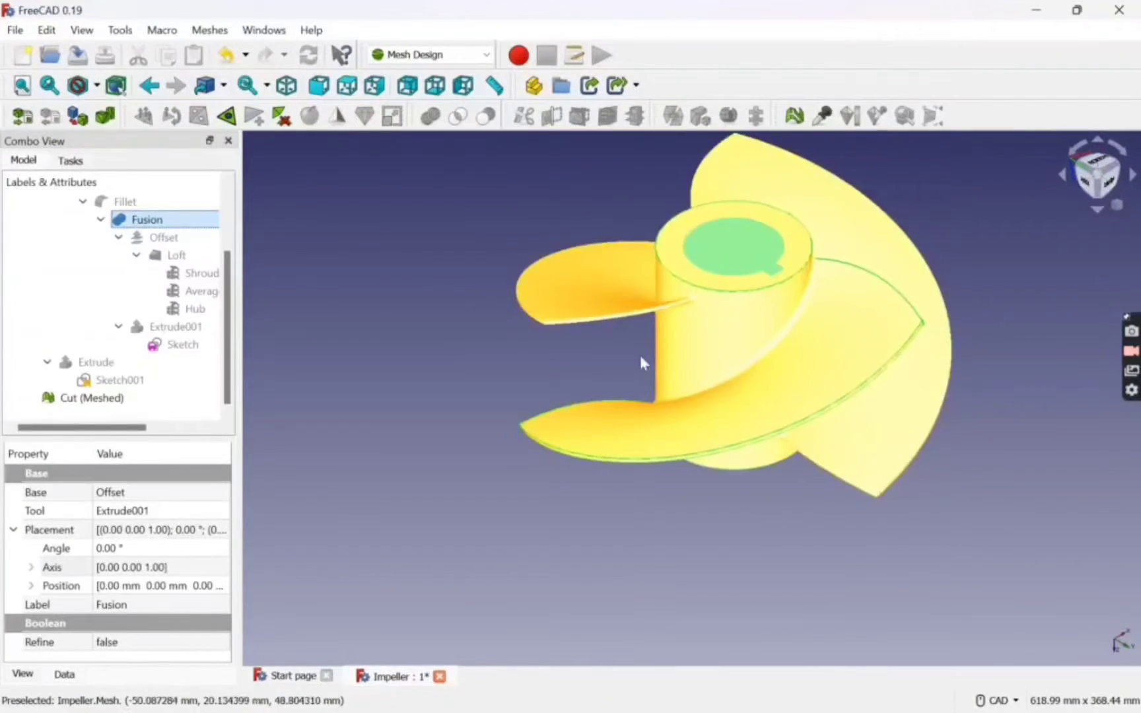
key("space")
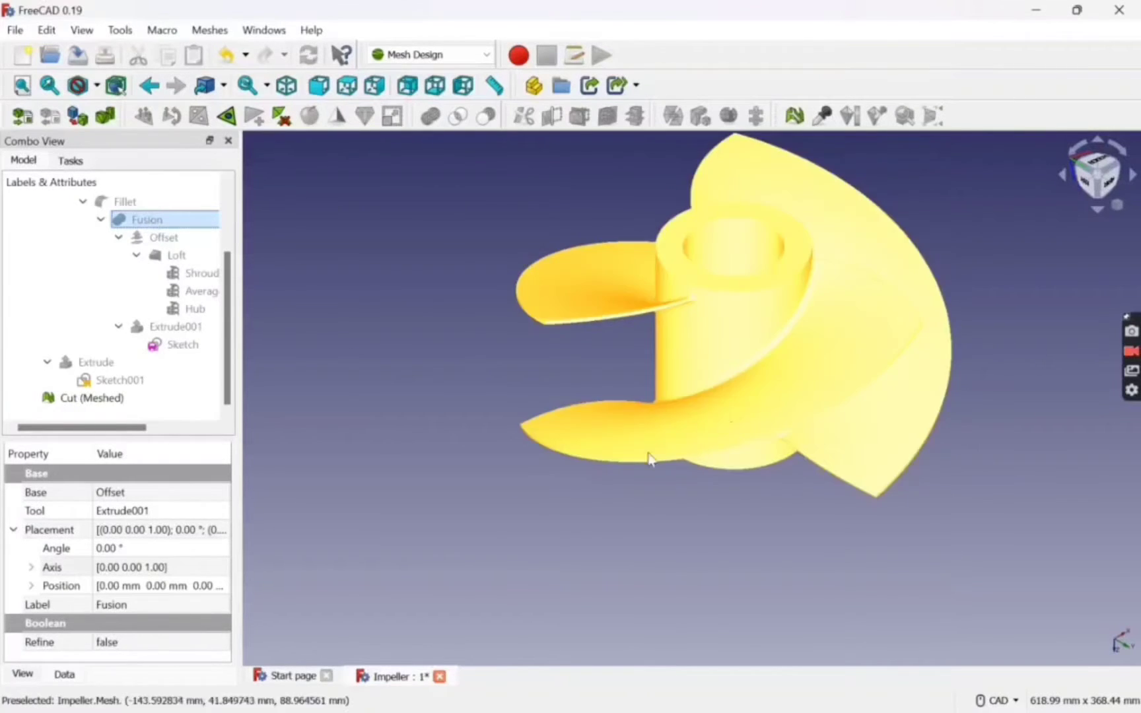
scroll(567, 496, "up", 3)
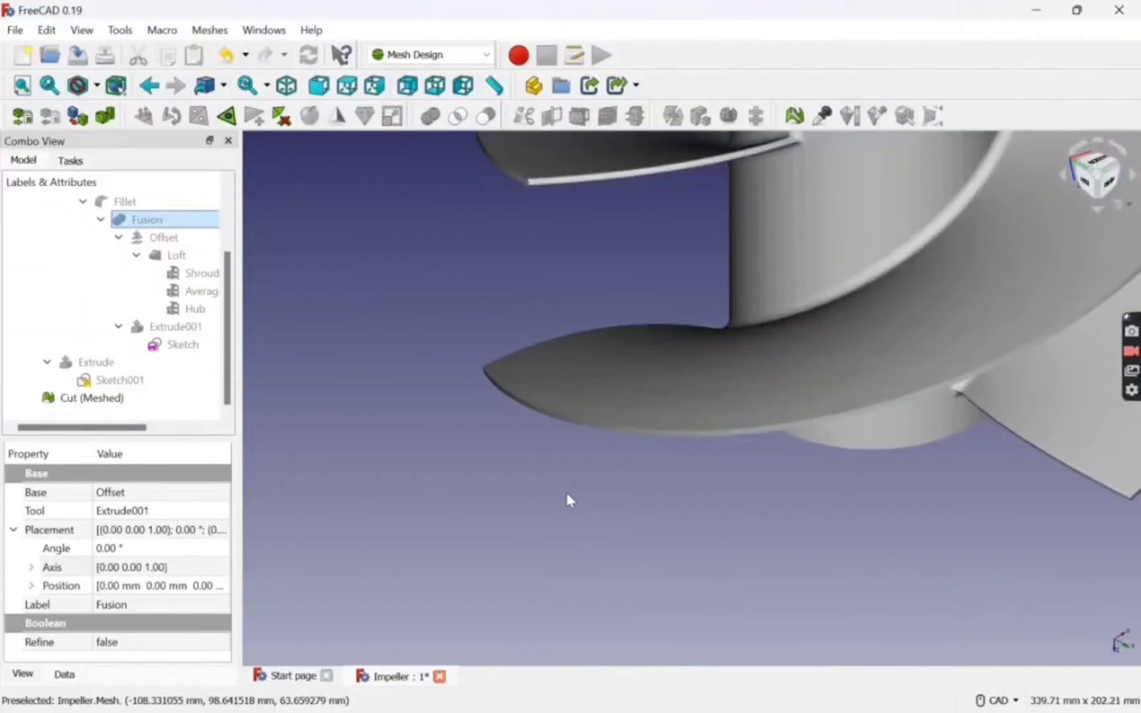
left_click(168, 207)
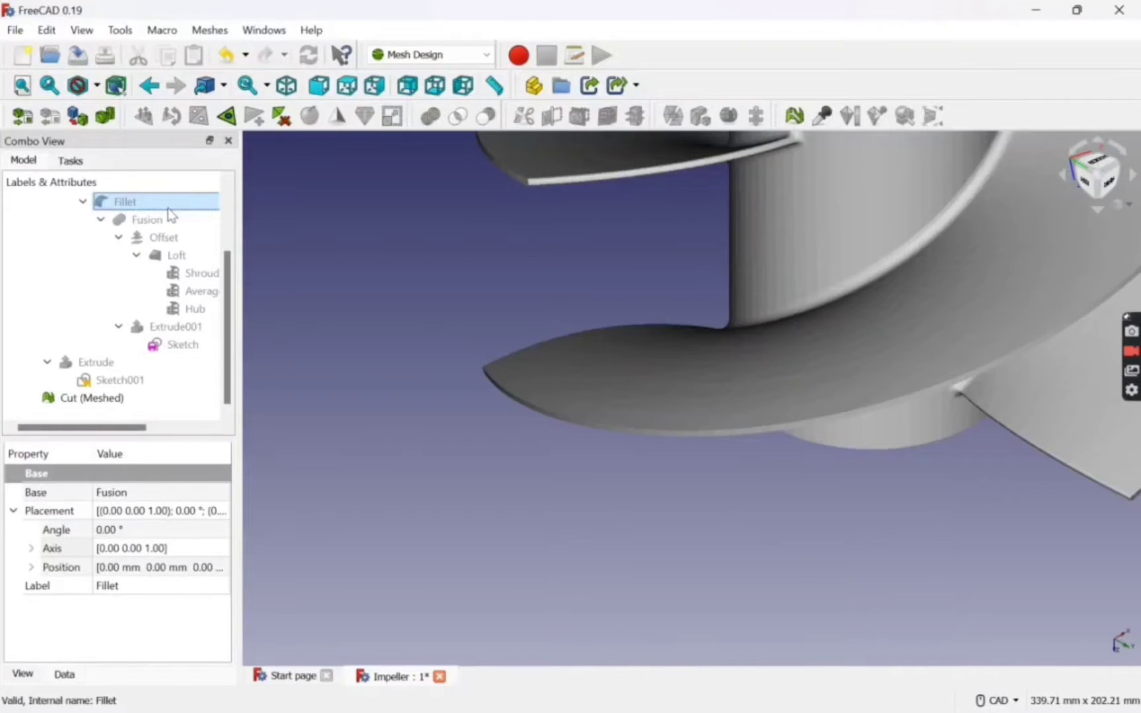
key("space")
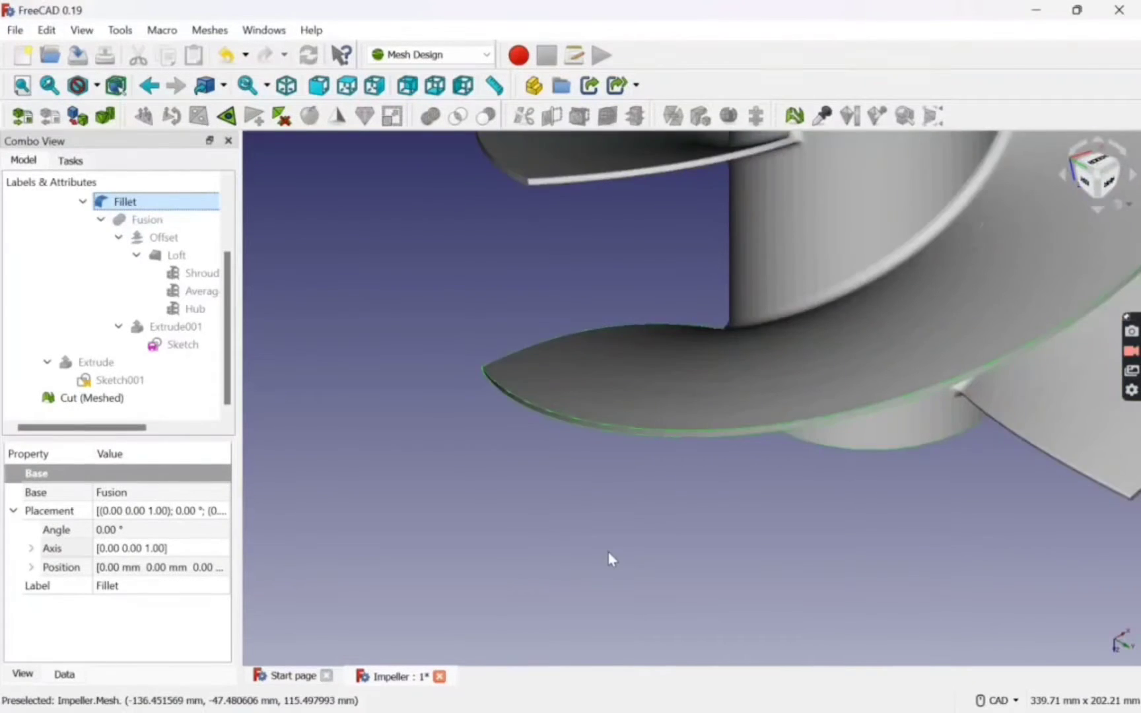
scroll(608, 556, "down", 3)
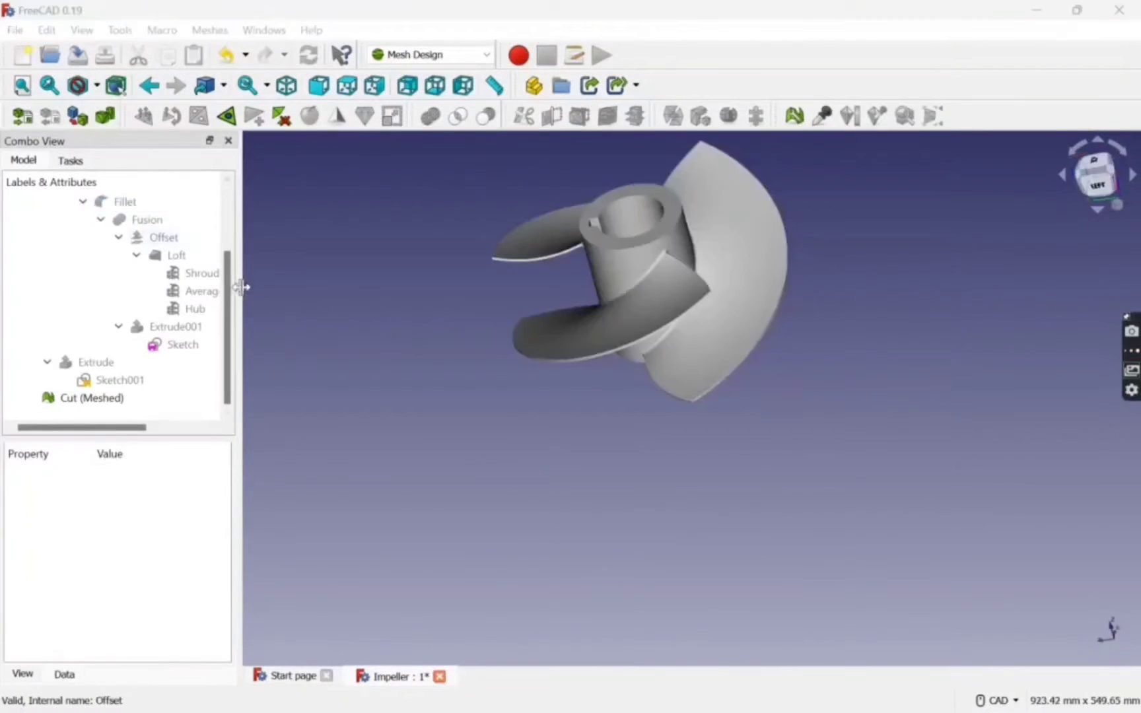
Toggle the visibility of the Array to examine the repeated blades around the hub
left_click_drag(228, 284, 227, 220)
left_click(174, 260)
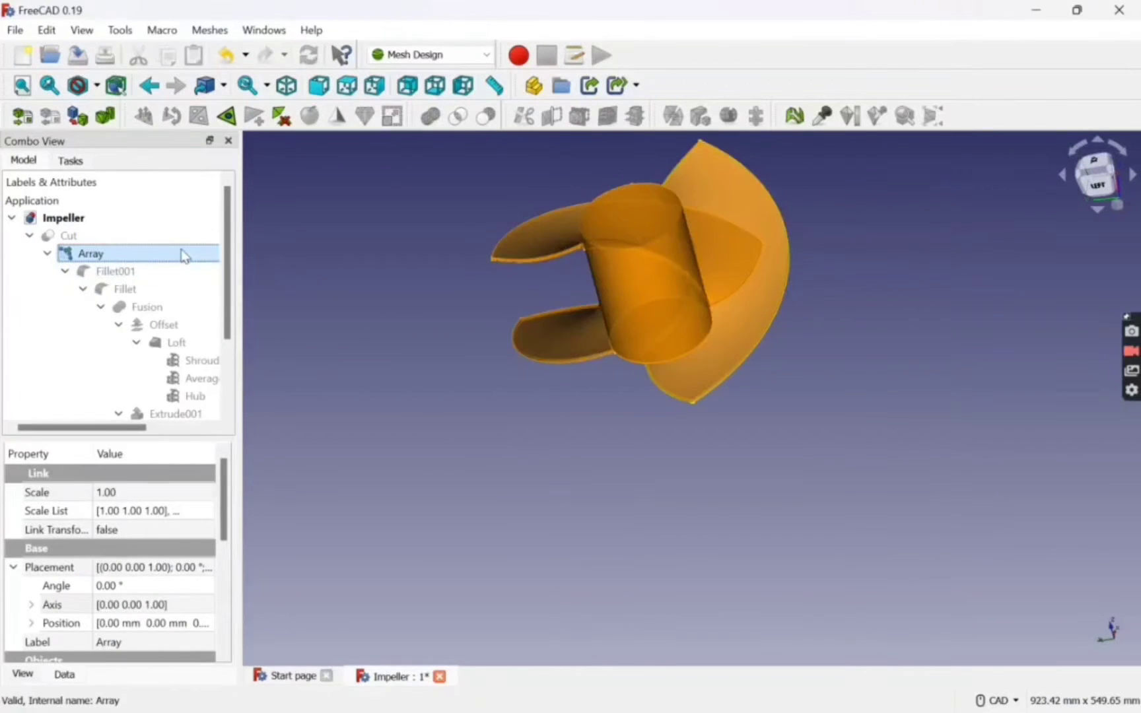
key("space")
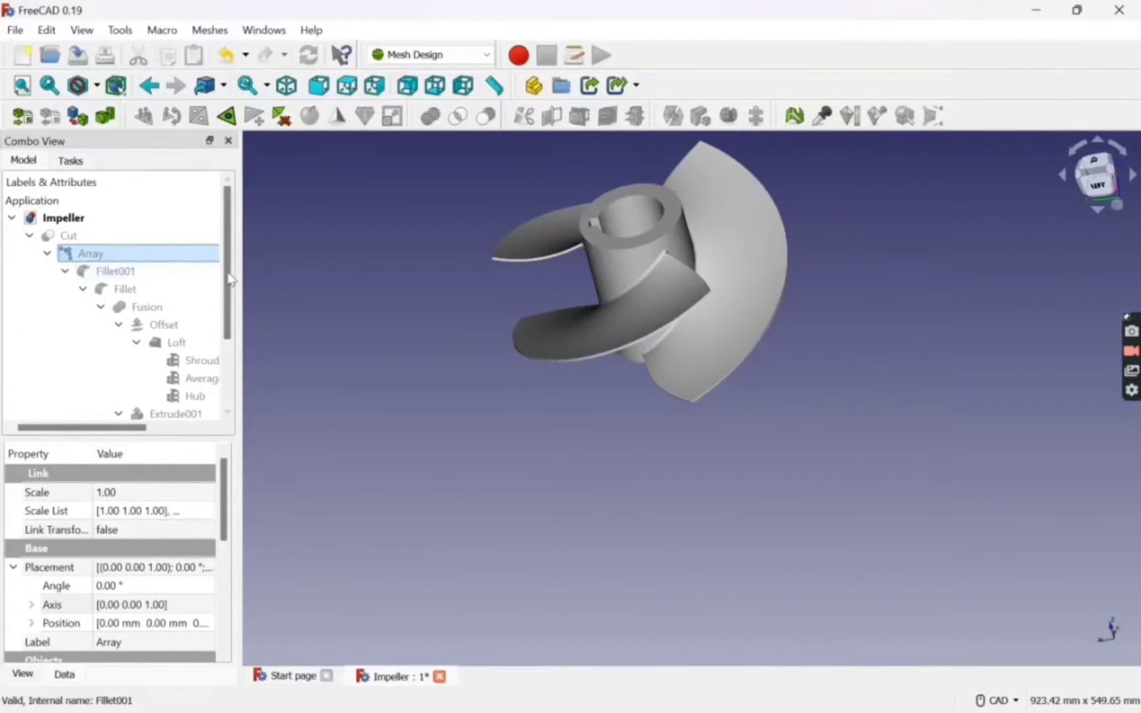
Toggle the visibility of Sketch001 and its Extrude to examine the bore and keyway profile that cuts the hub
left_click_drag(228, 281, 245, 359)
left_click(142, 381)
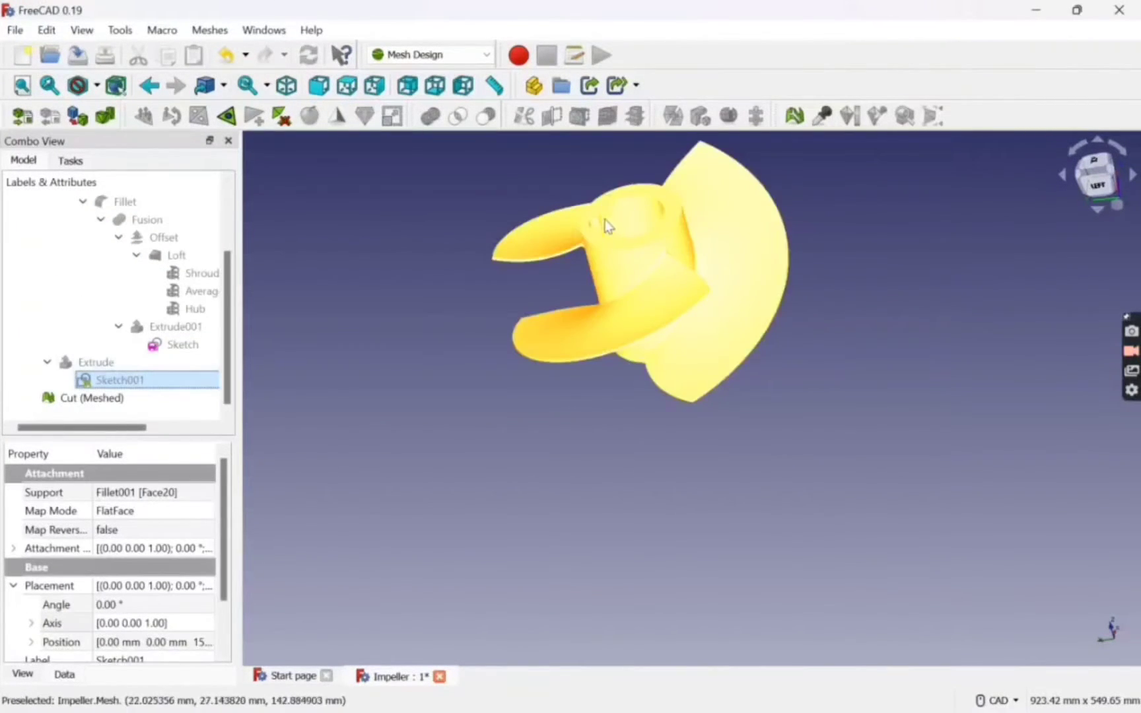
key("space")
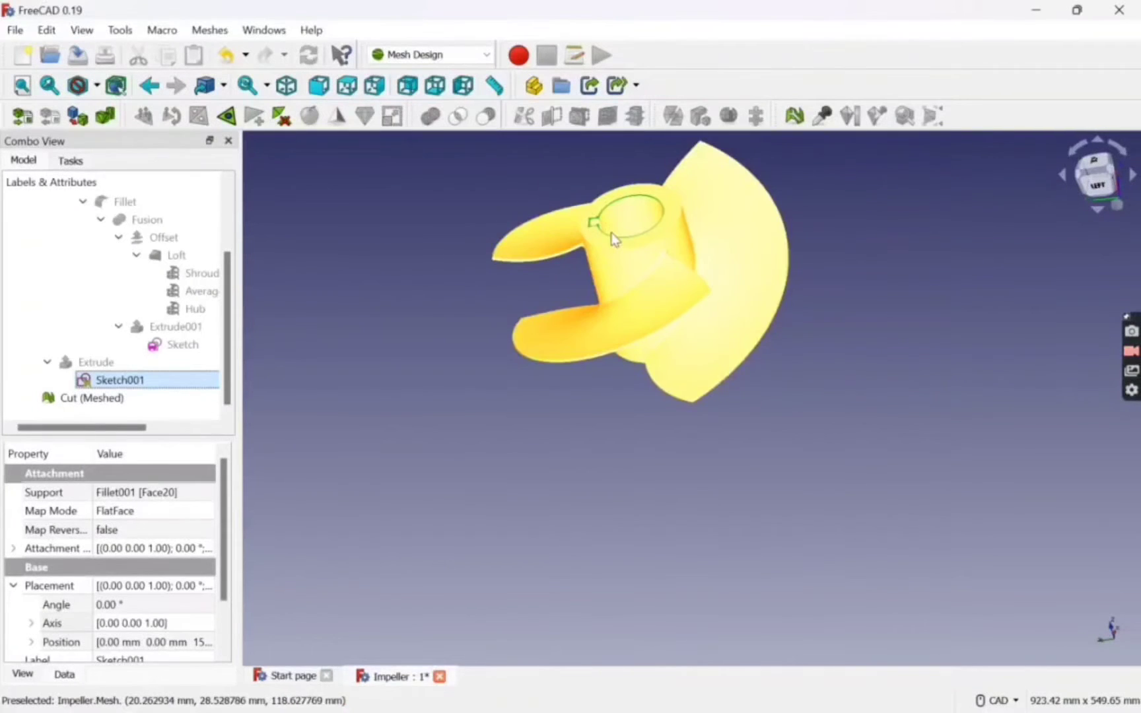
scroll(805, 272, "up", 3)
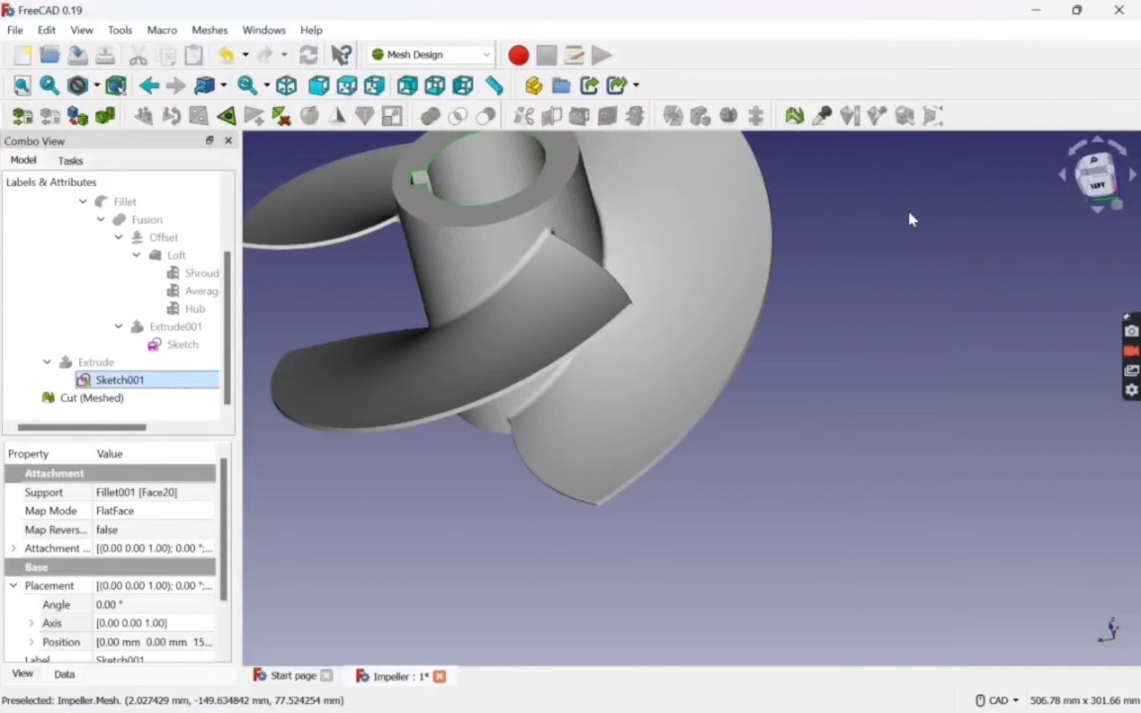
scroll(909, 212, "down", 2)
left_click(134, 364)
key("space")
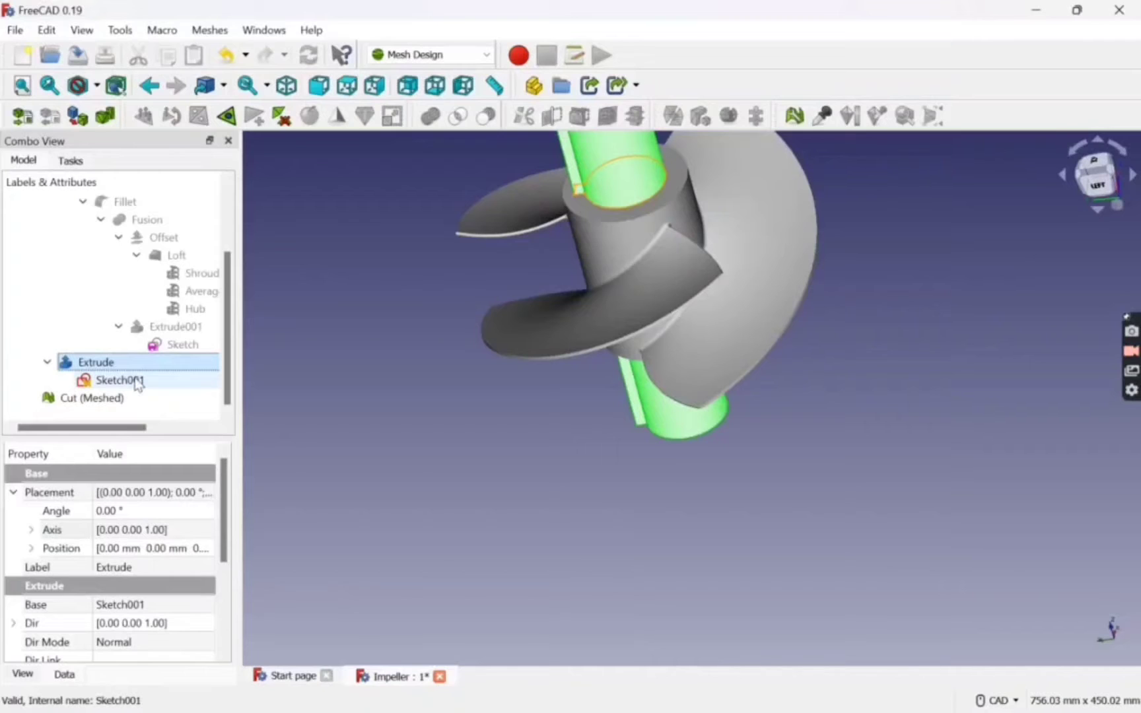
key("space")
left_click(137, 382)
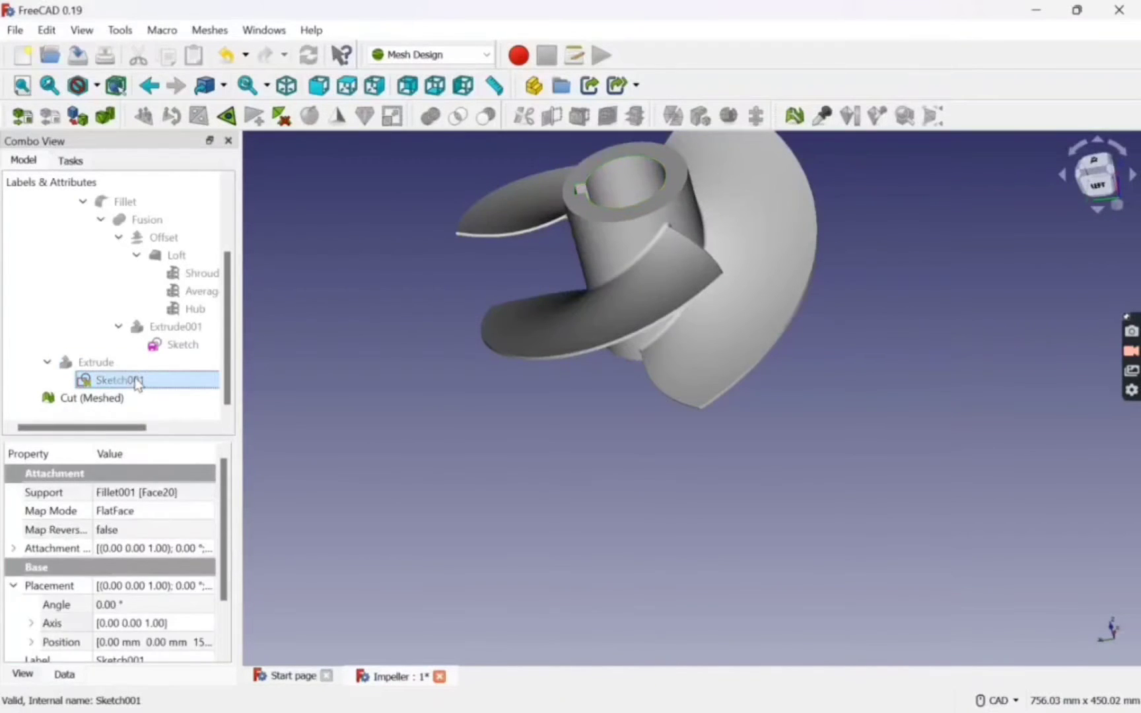
Show and hide the Cut feature to examine the impeller with its bore and keyway removed
scroll(77, 321, "up", 2)
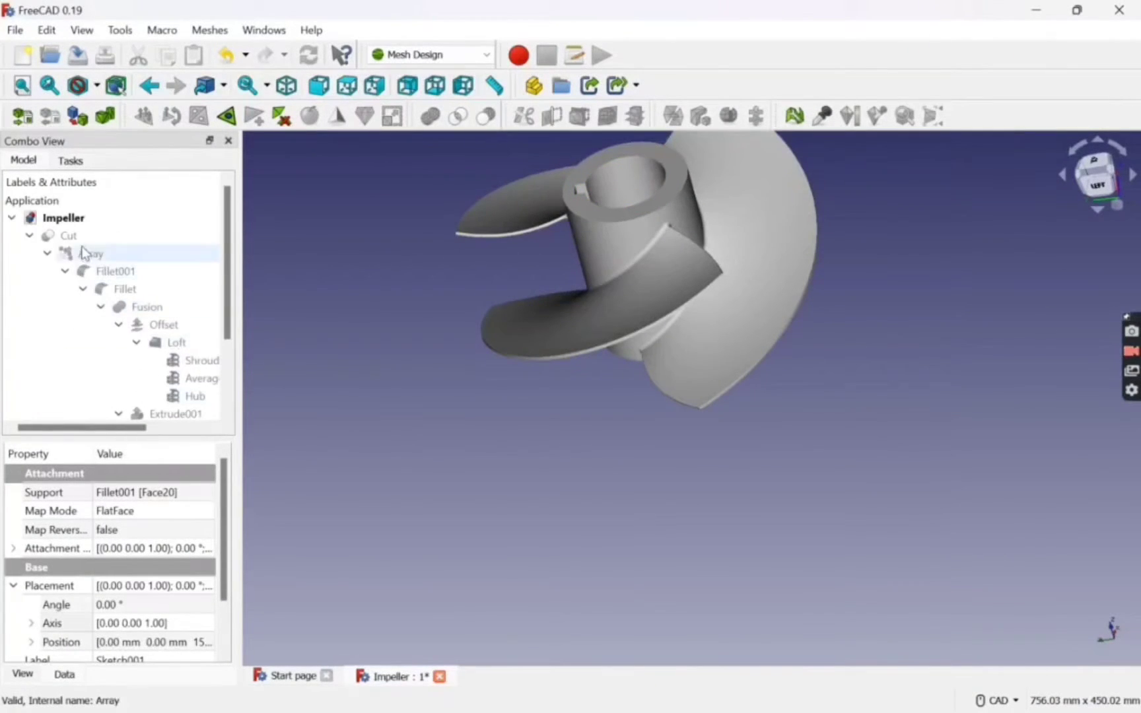
left_click(63, 218)
left_click(87, 236)
key("space")
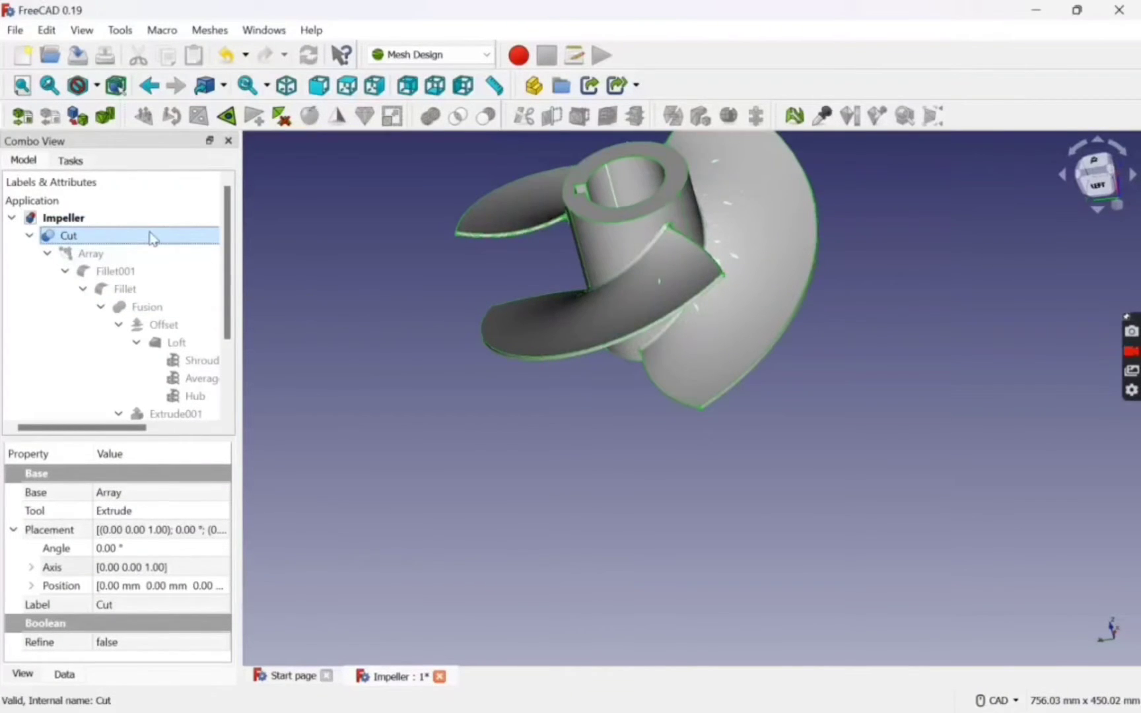
key("space")
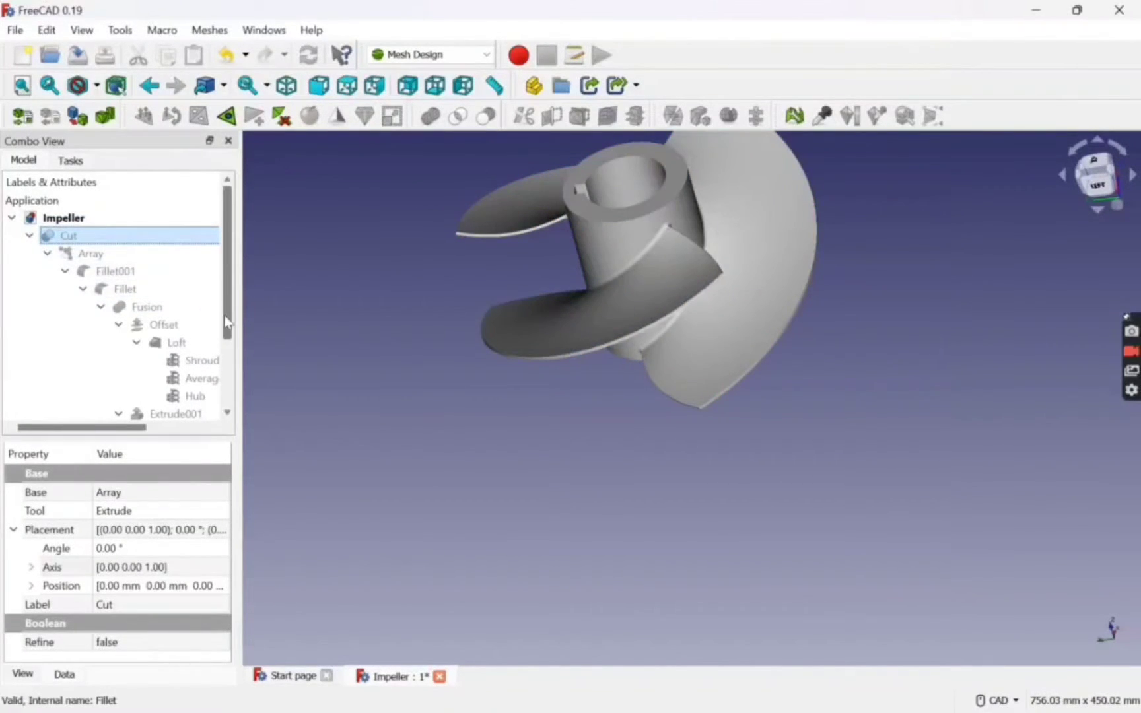
Highlight the Cut (Meshed) object, view the whole impeller in isometric orientation, and clear the selection
left_click_drag(223, 301, 224, 367)
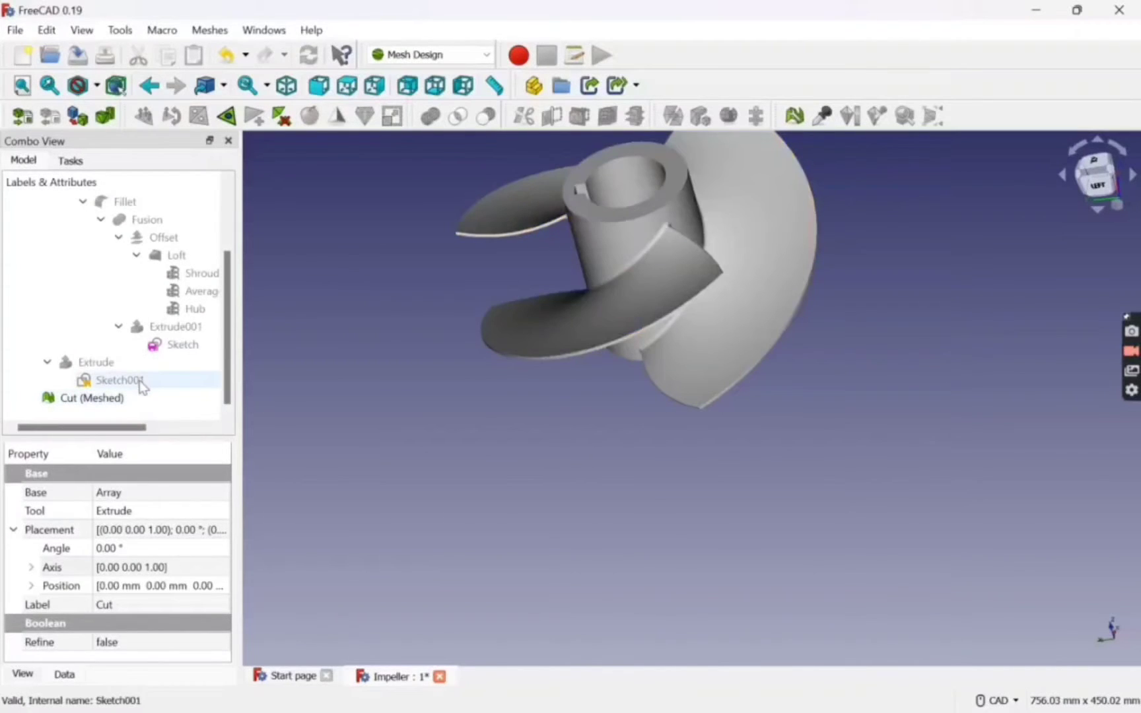
left_click(146, 397)
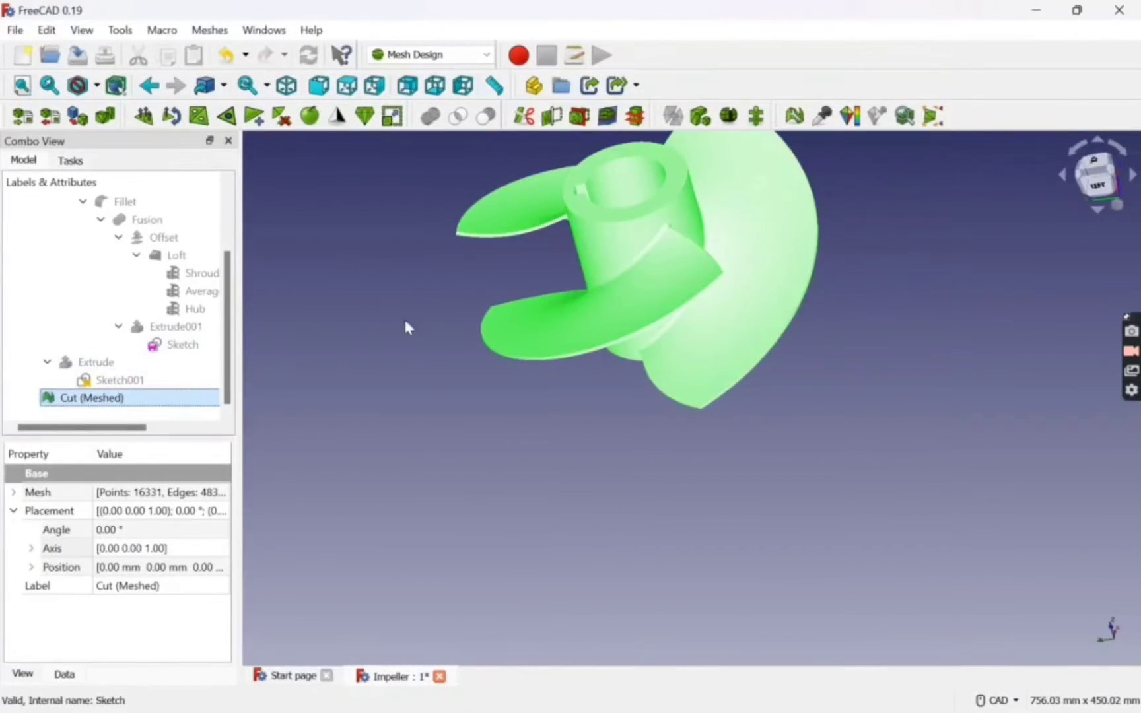
left_click(287, 86)
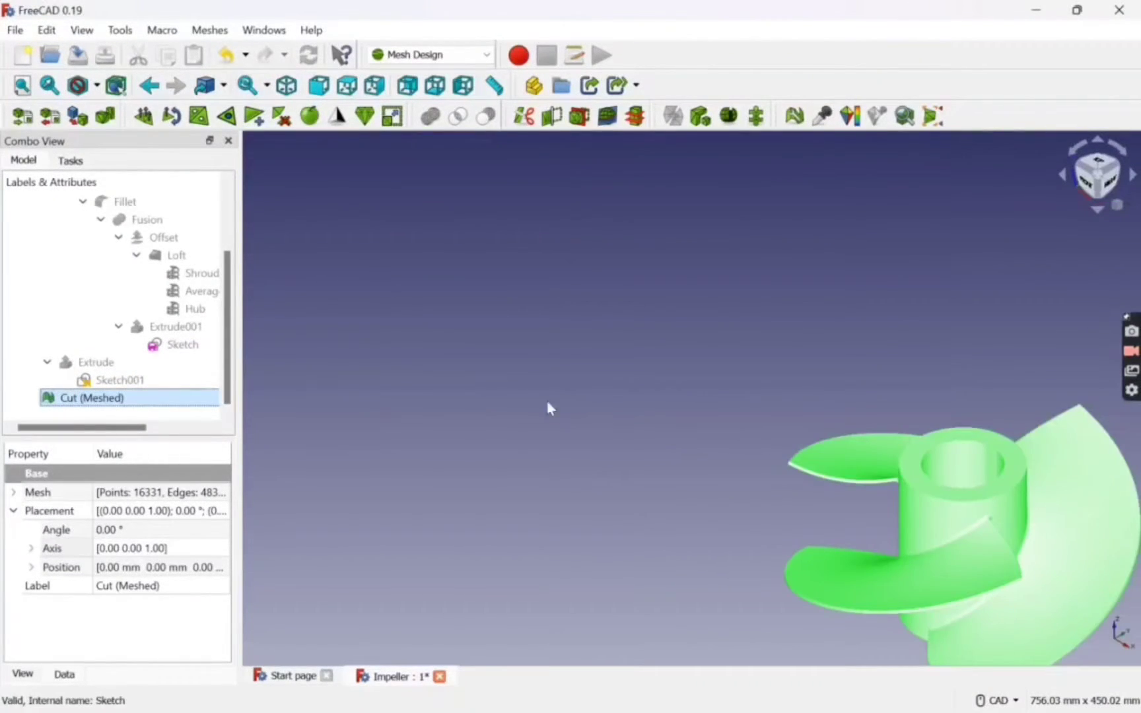
left_click(22, 85)
left_click(389, 402)
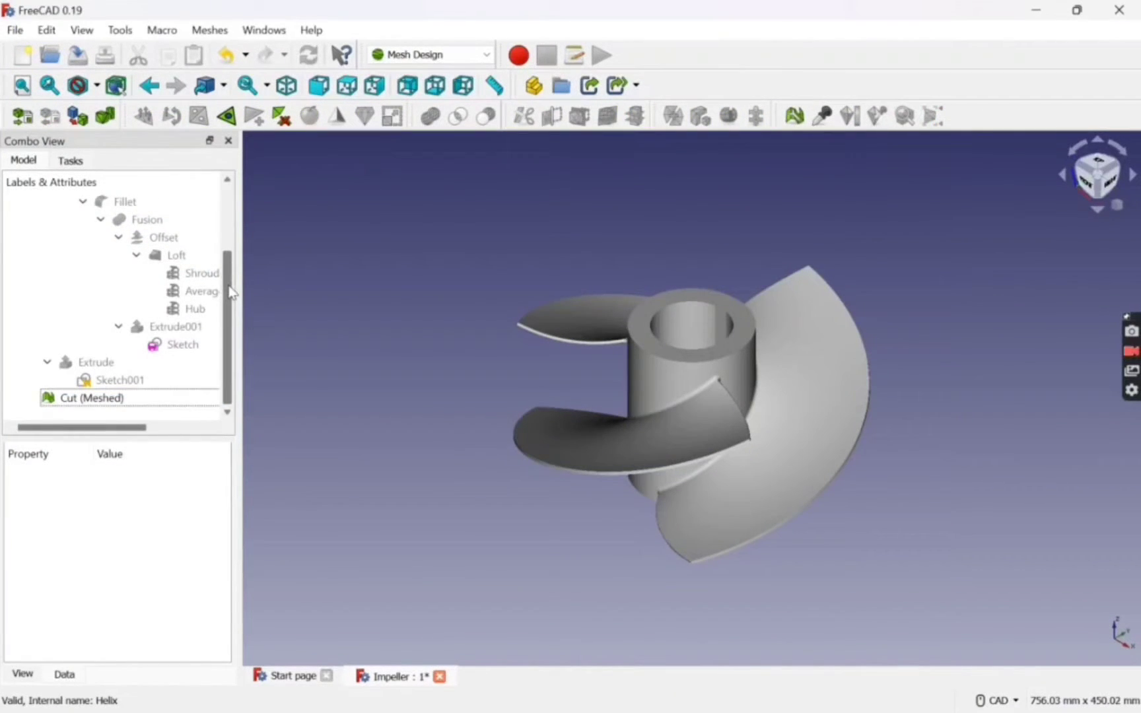
Open the mesh file Impeller DIY Asgn1 and show it in isometric view
scroll(241, 262, "up", 1)
left_click(15, 29)
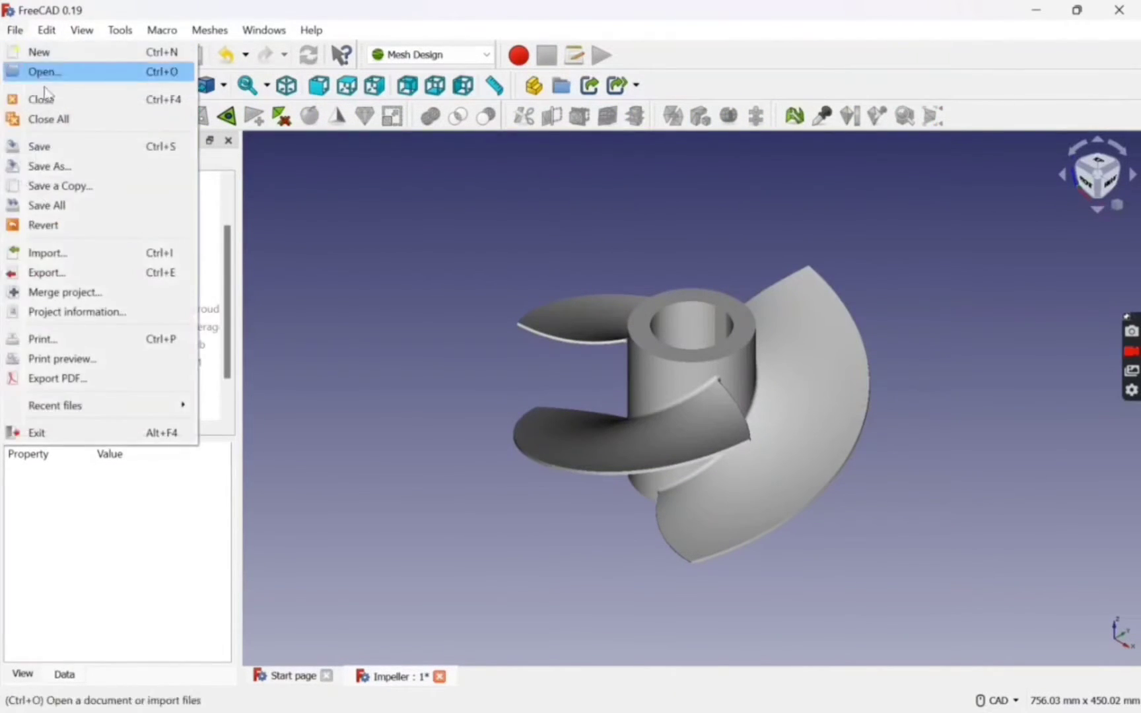
left_click(66, 71)
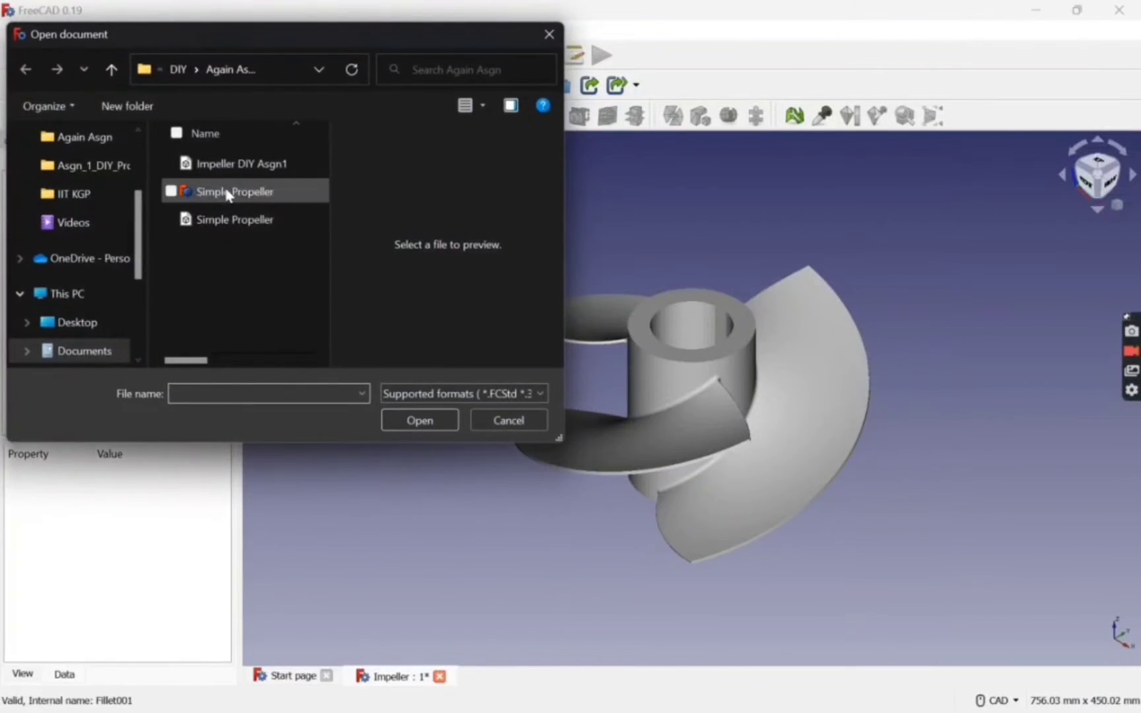
left_click(243, 169)
left_click(428, 422)
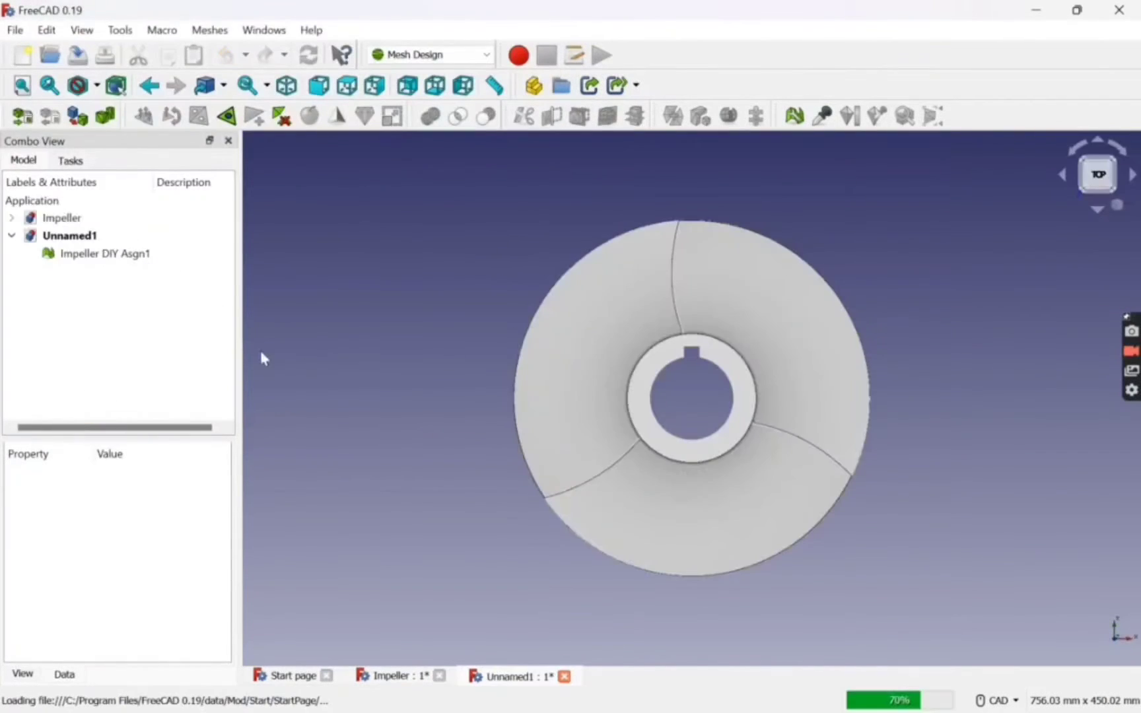
left_click(286, 87)
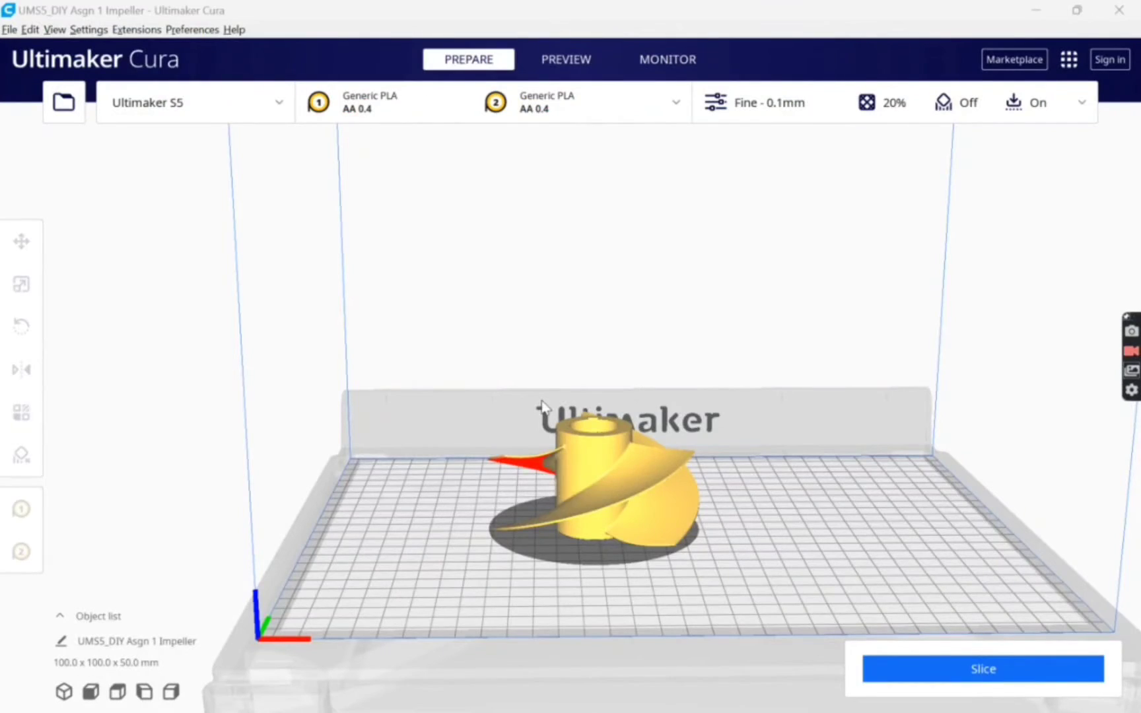
Select the impeller on the build plate and check its position and scale settings
scroll(541, 404, "down", 2)
scroll(543, 405, "down", 1)
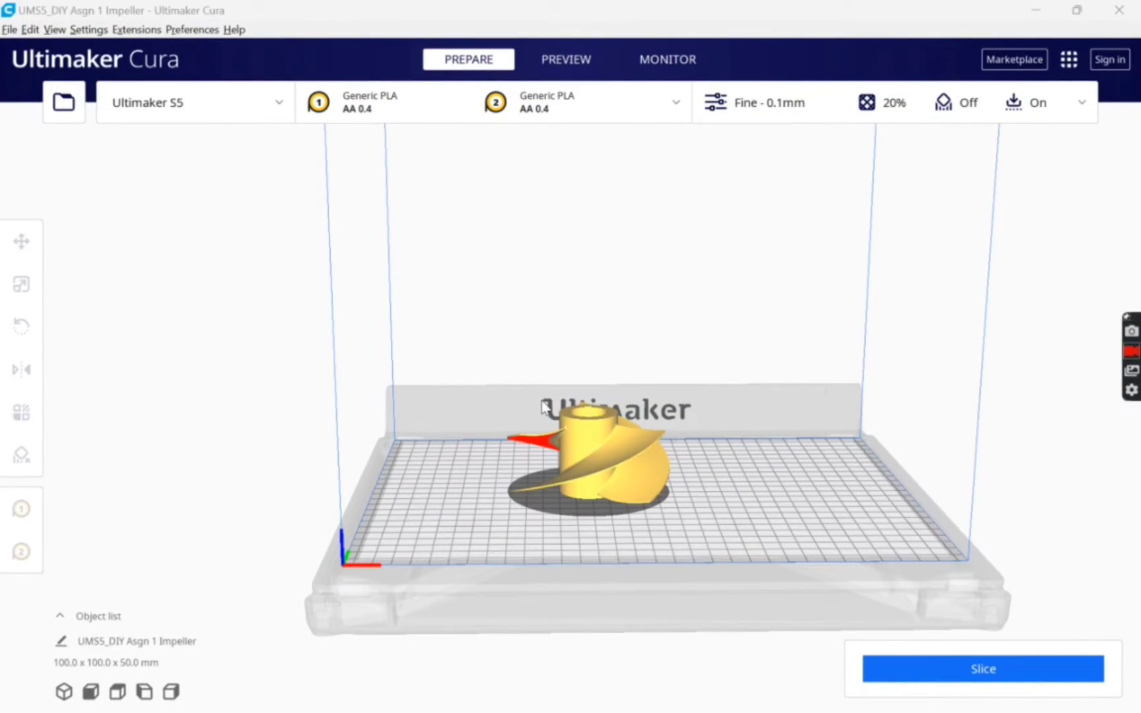
left_click(595, 447)
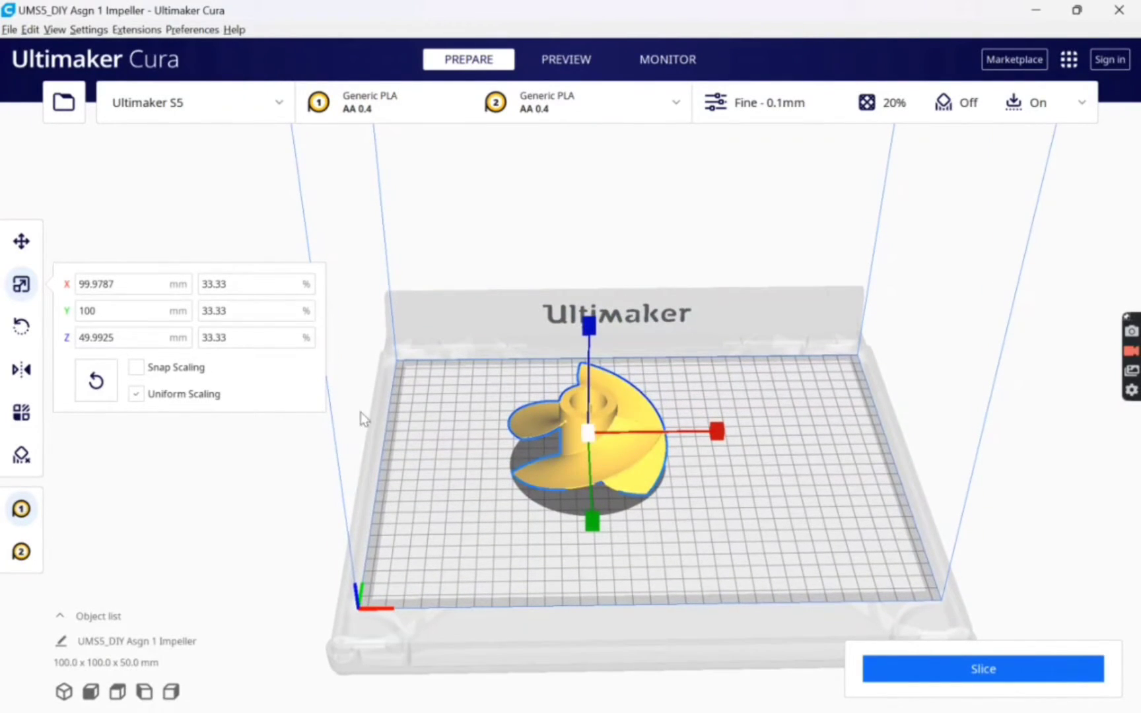
left_click(22, 246)
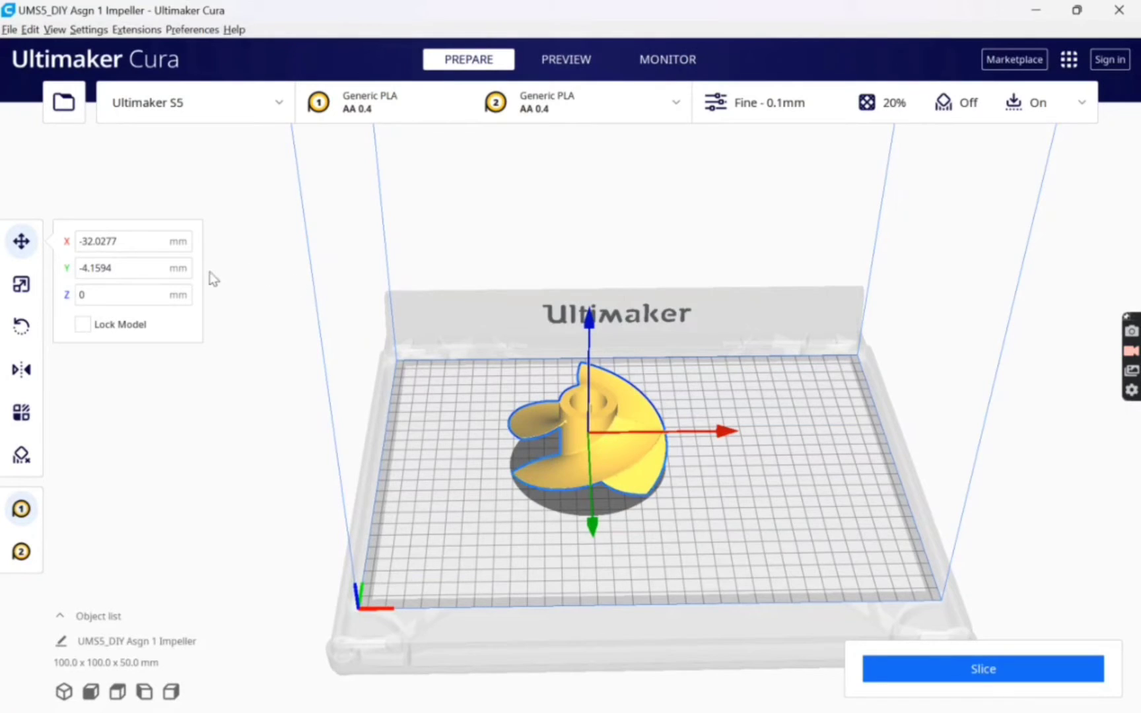
left_click(21, 284)
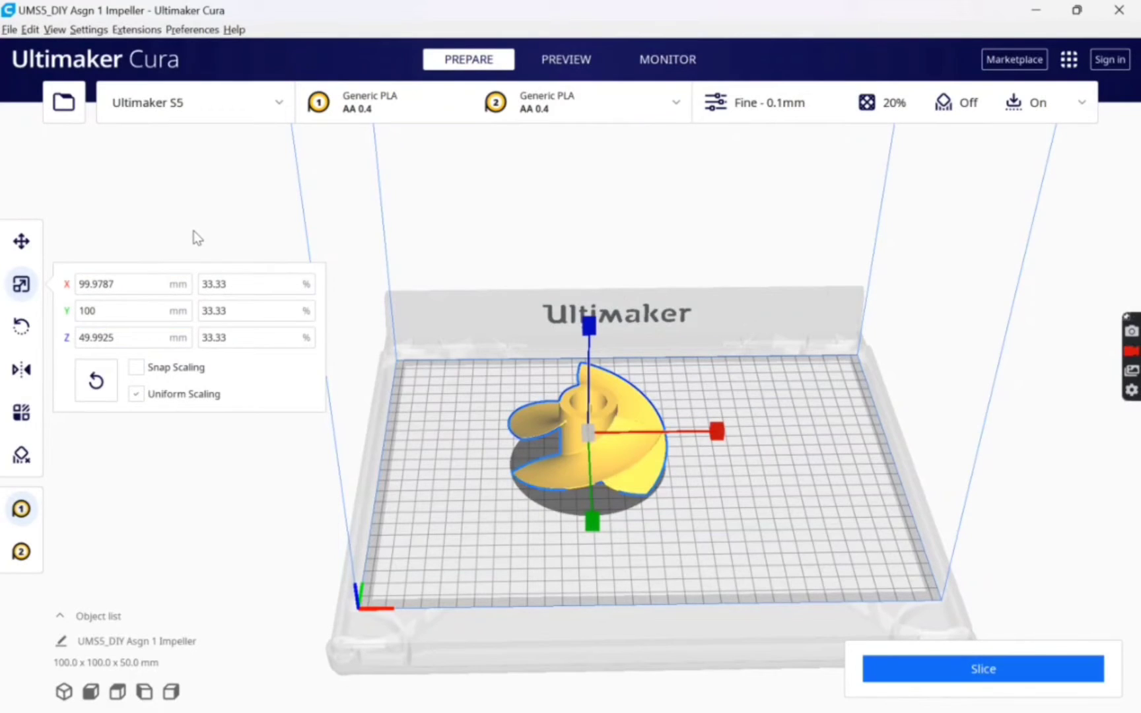
Inspect the impeller's X, Y and Z dimensions in the scale settings
left_click(152, 308)
left_click(157, 279)
left_click(157, 333)
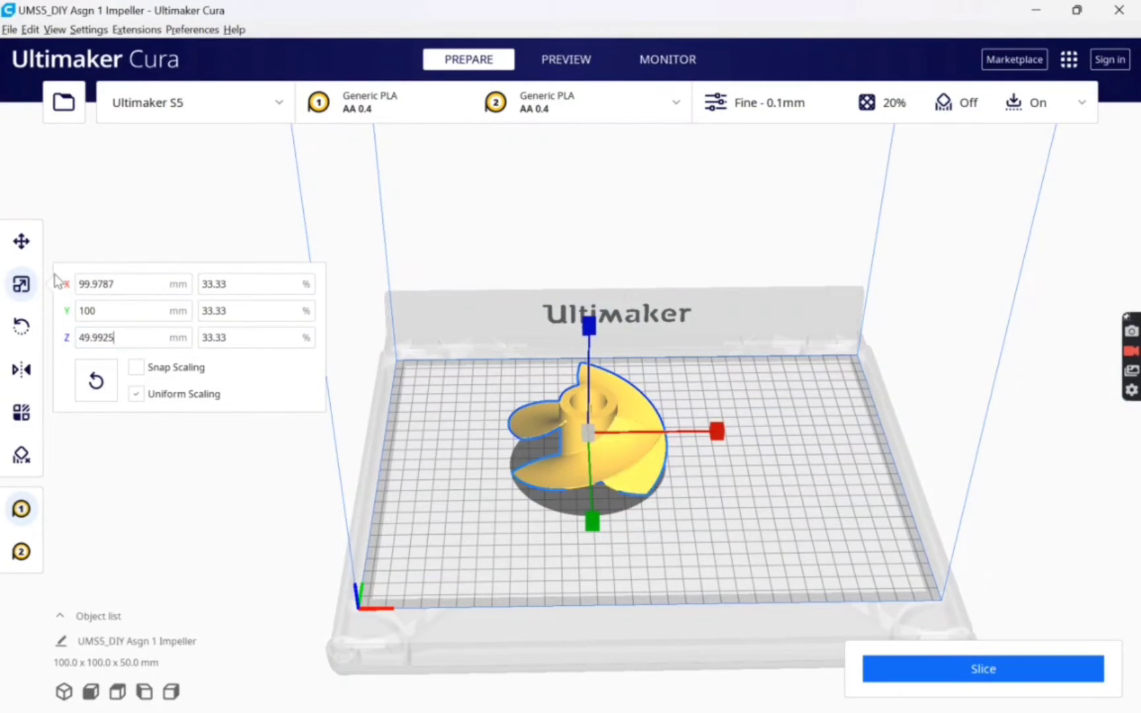
left_click(23, 289)
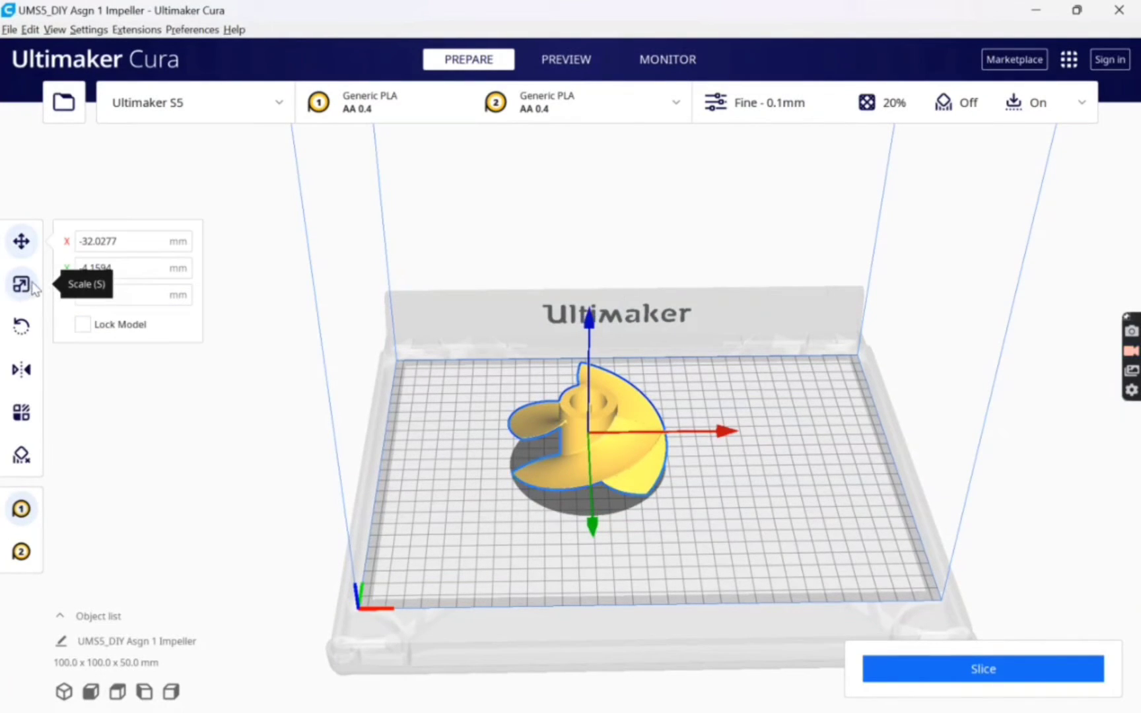
left_click(22, 288)
Set the infill to 10% and open the custom print settings
left_click(817, 105)
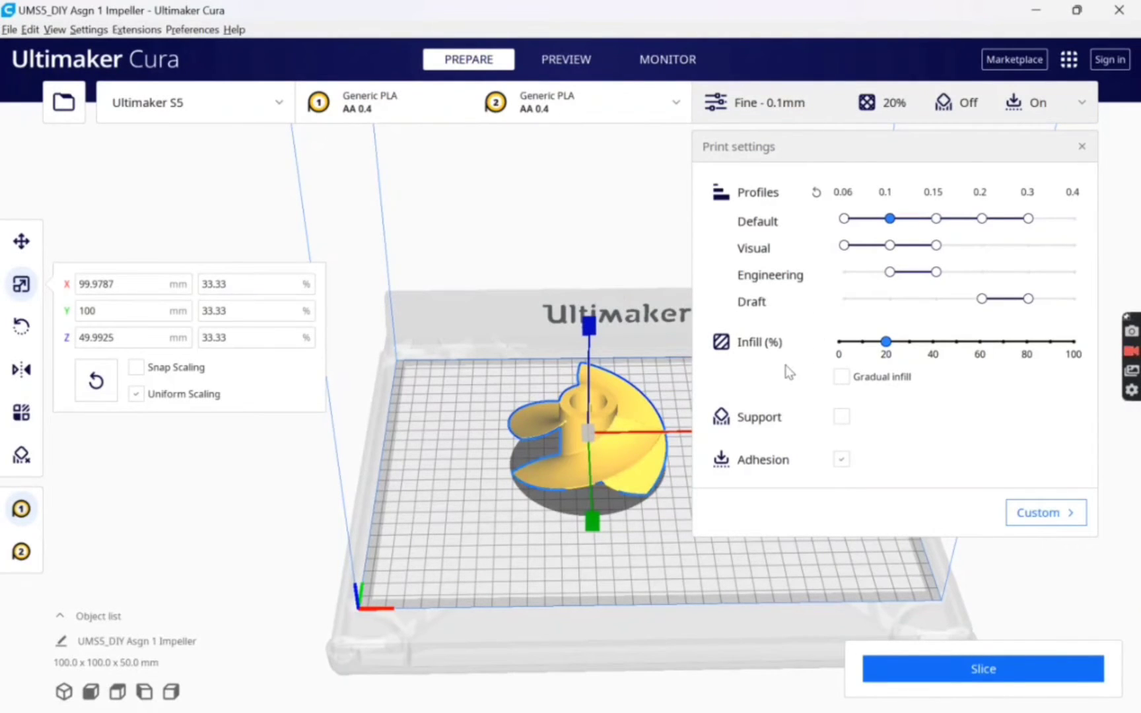
left_click_drag(887, 341, 866, 346)
left_click(1071, 518)
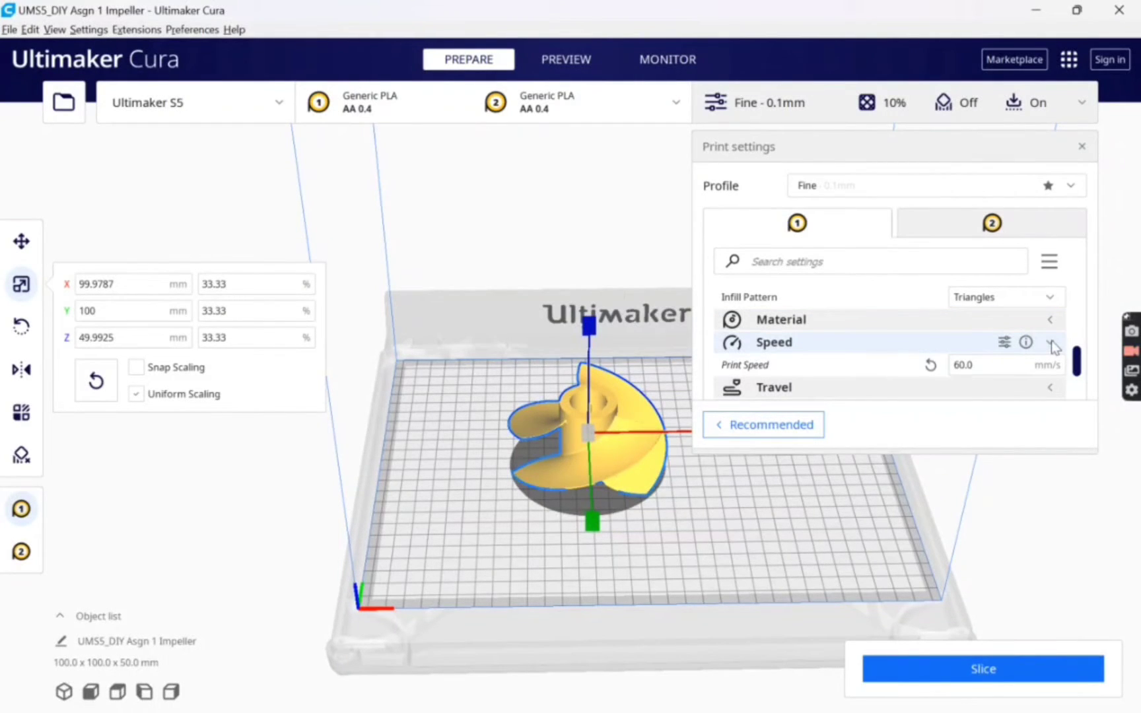
Review the custom print settings, including speed, support, infill pattern and top/bottom thickness, and close them
scroll(929, 339, "down", 3)
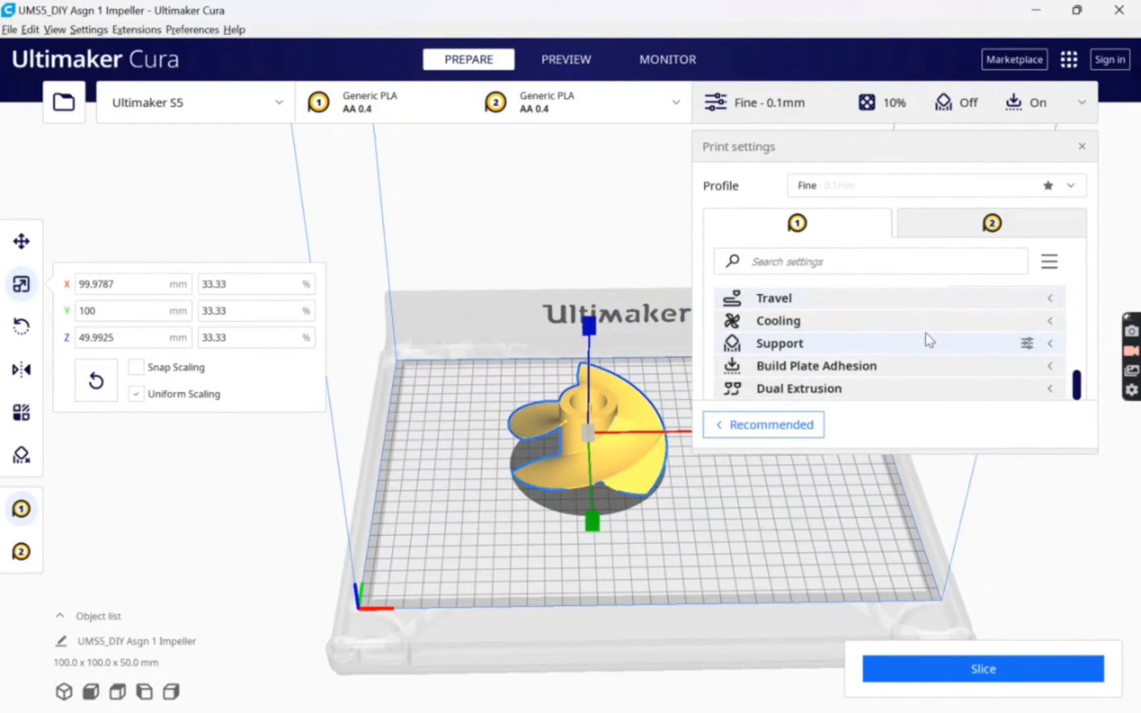
scroll(963, 326, "up", 5)
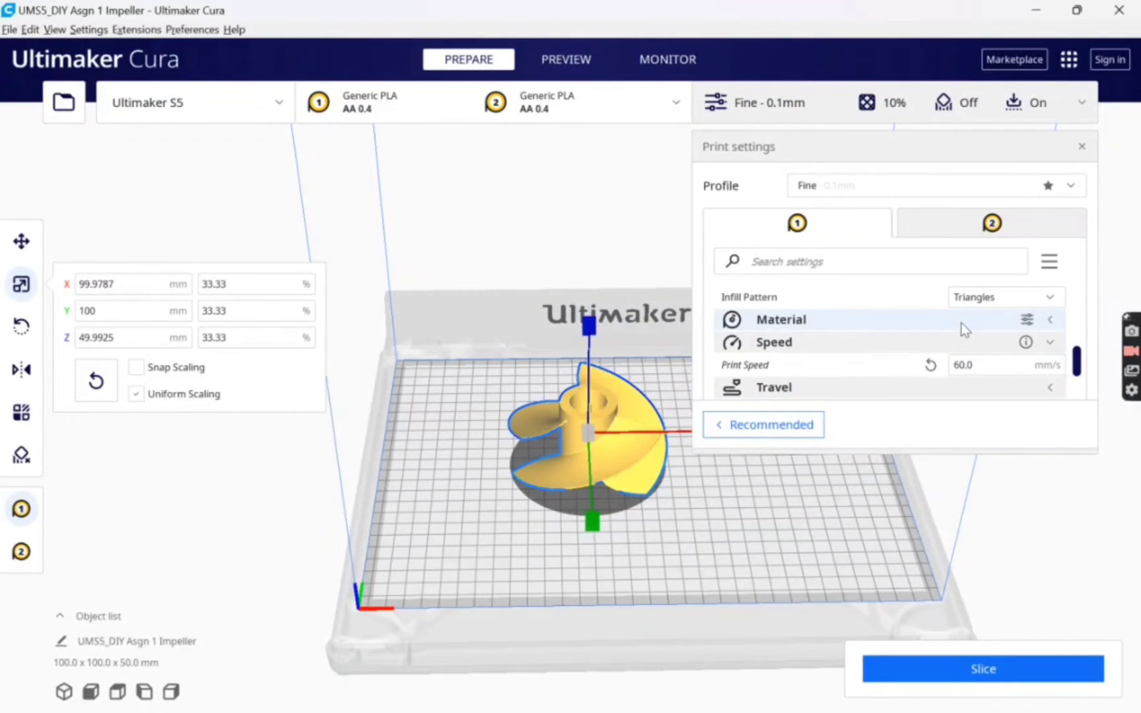
scroll(963, 326, "up", 3)
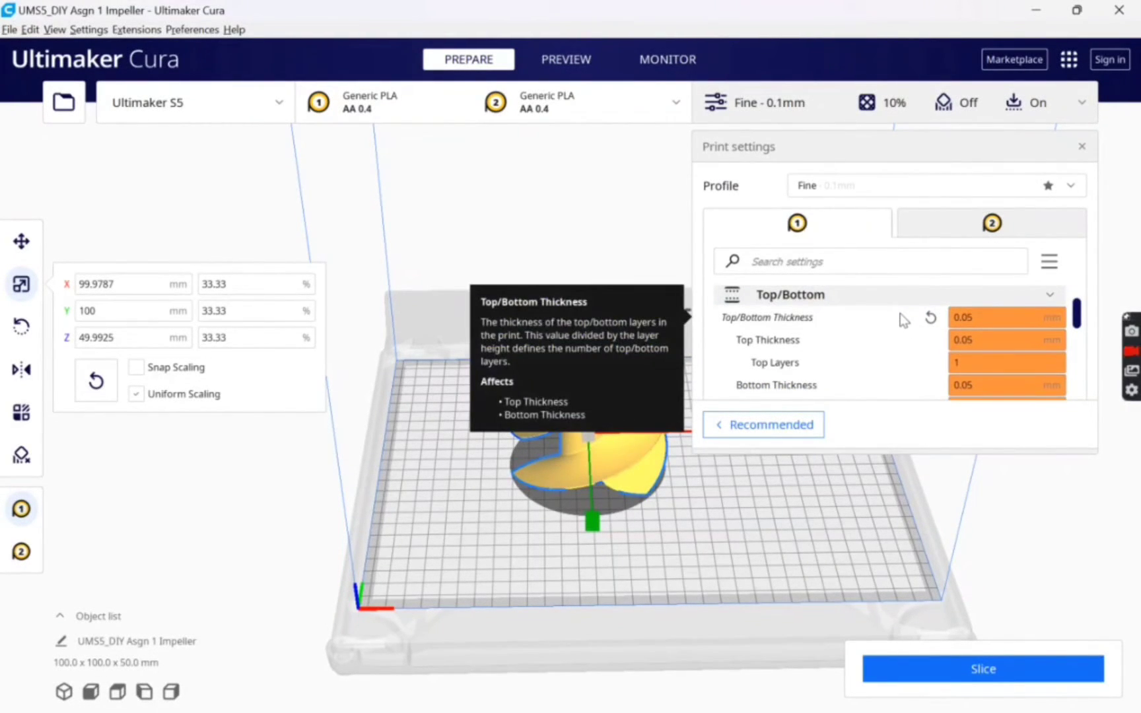
scroll(903, 321, "down", 1)
scroll(903, 321, "up", 3)
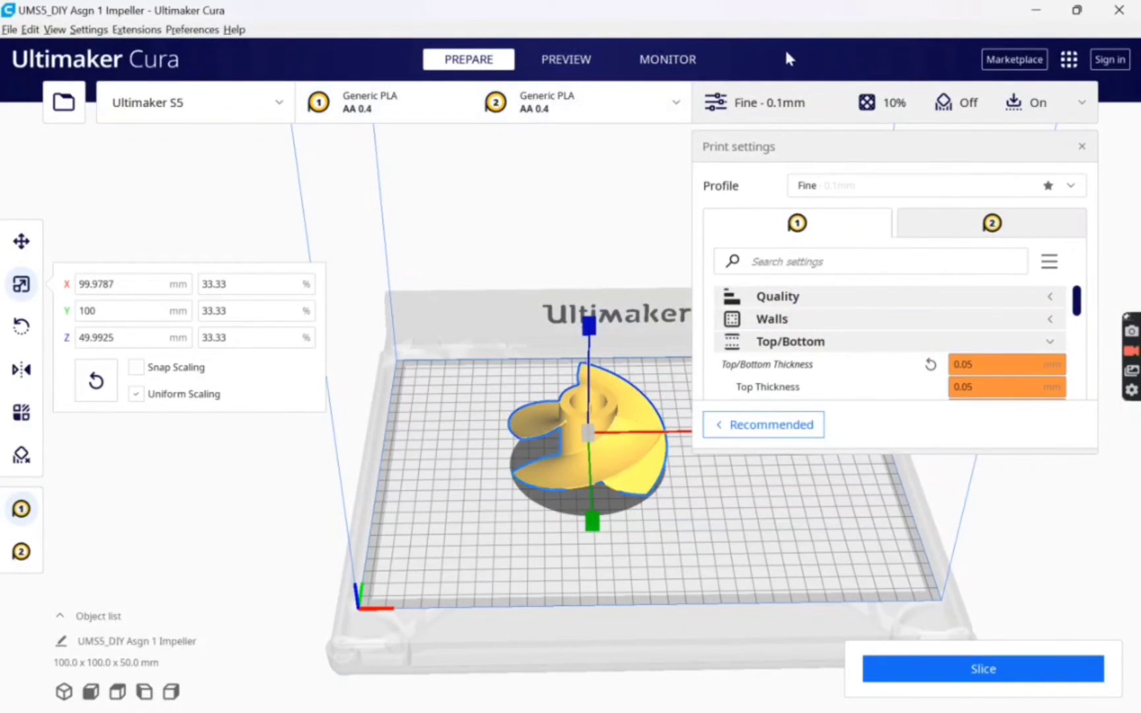
left_click(793, 105)
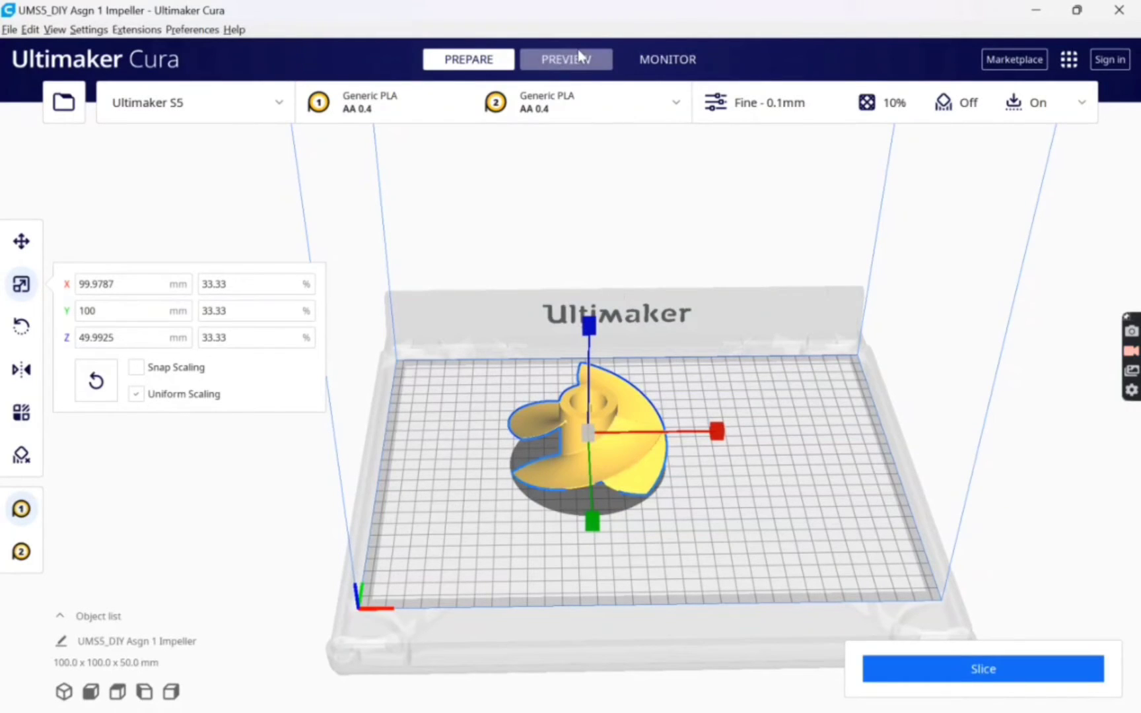
Slice the impeller and open its layer preview
left_click(941, 673)
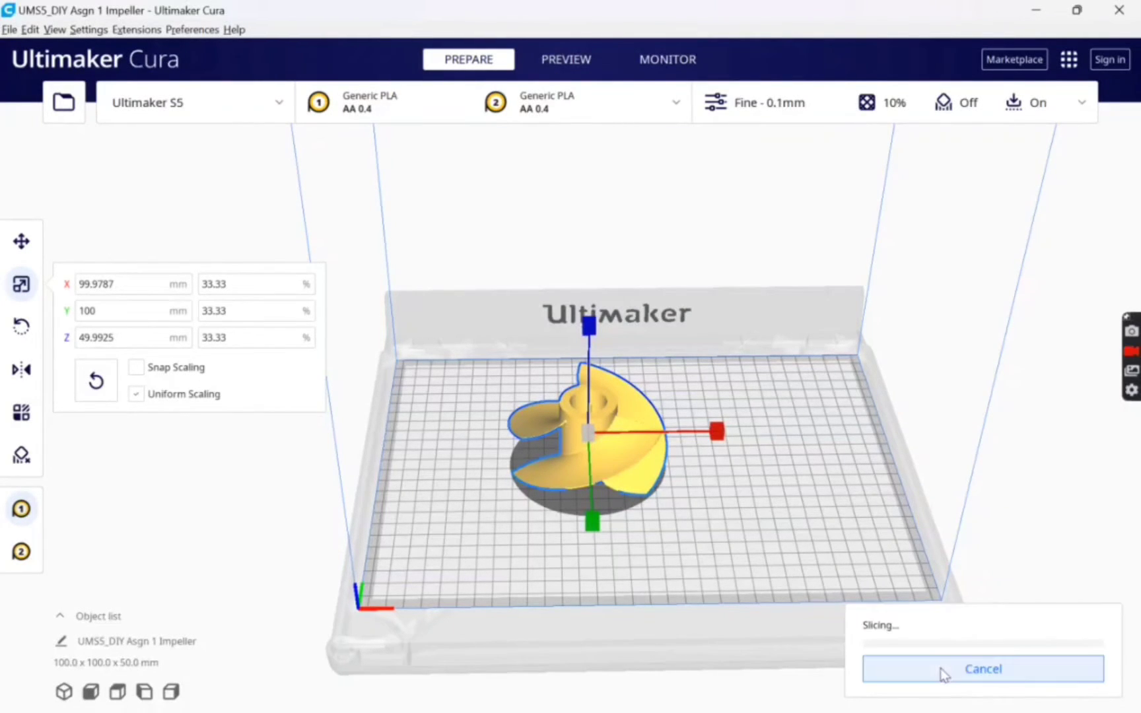
left_click(566, 59)
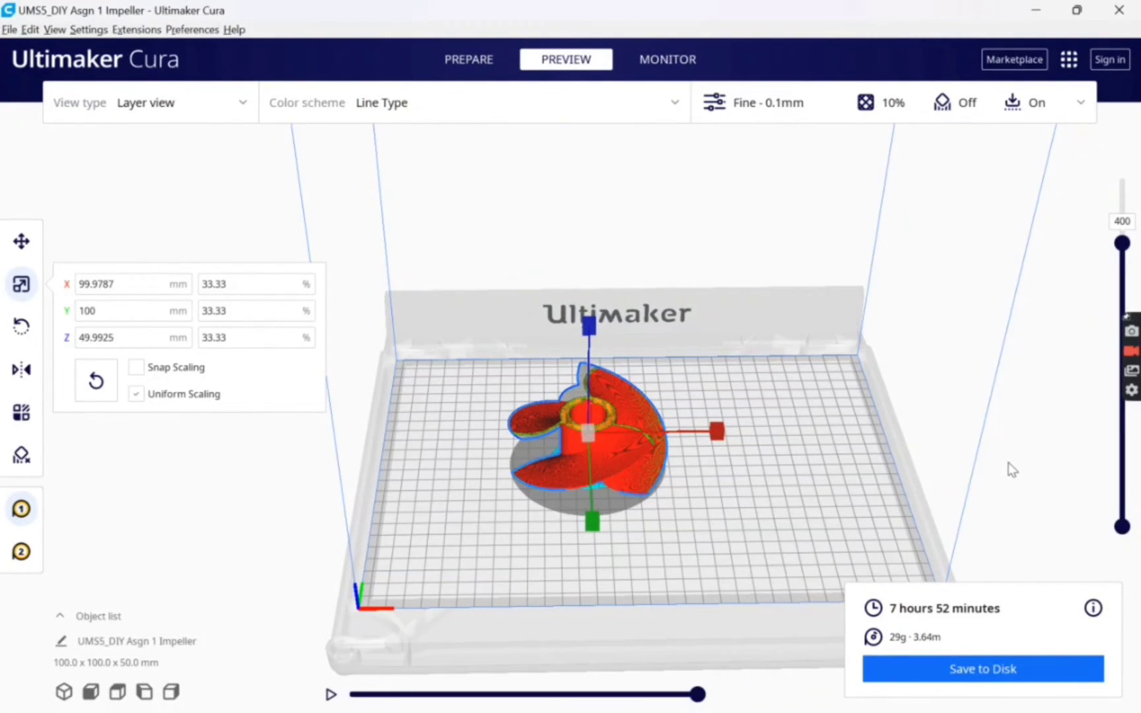
Examine the sliced impeller's layers from a lower, nearly side-on angle, keeping the model selected
key("Down")
key("Down")
key("Down")
key("Down")
key("Down")
key("Down")
key("Down")
key("Down")
key("Down")
key("Down")
key("Down")
key("Down")
key("Down")
key("Down")
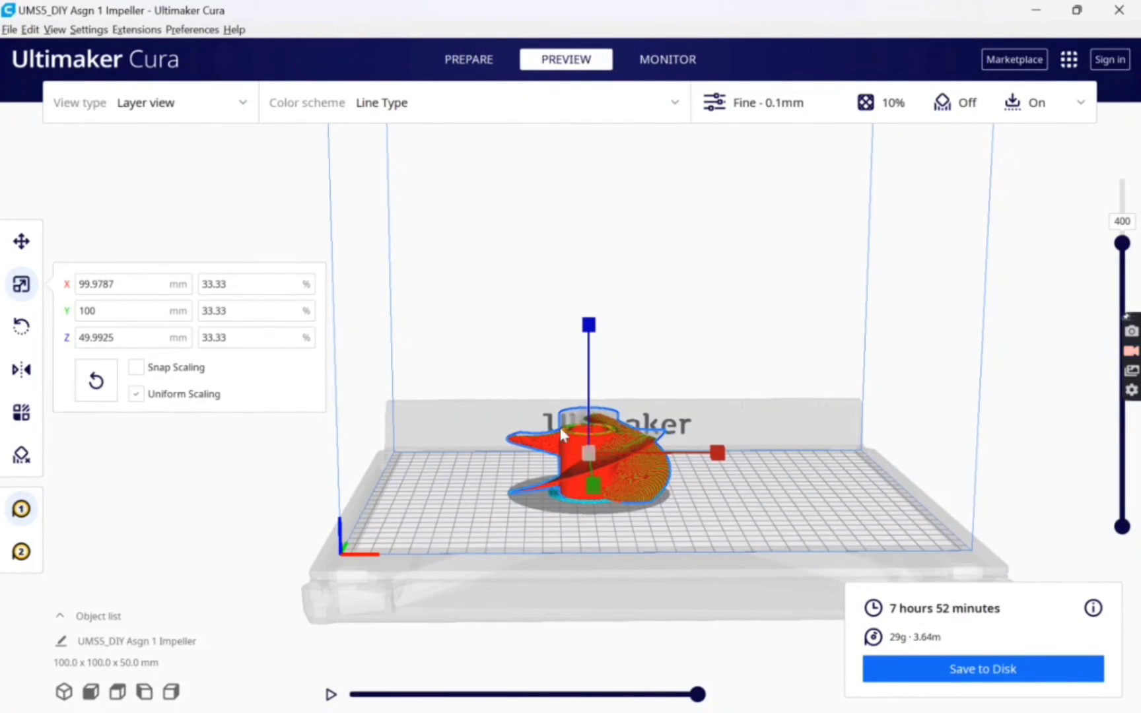
left_click(782, 272)
left_click(614, 464)
Show the sliced impeller up to layer 423 and play that layer's toolpath simulation, advancing it most of the way through
left_click_drag(1121, 265, 1124, 221)
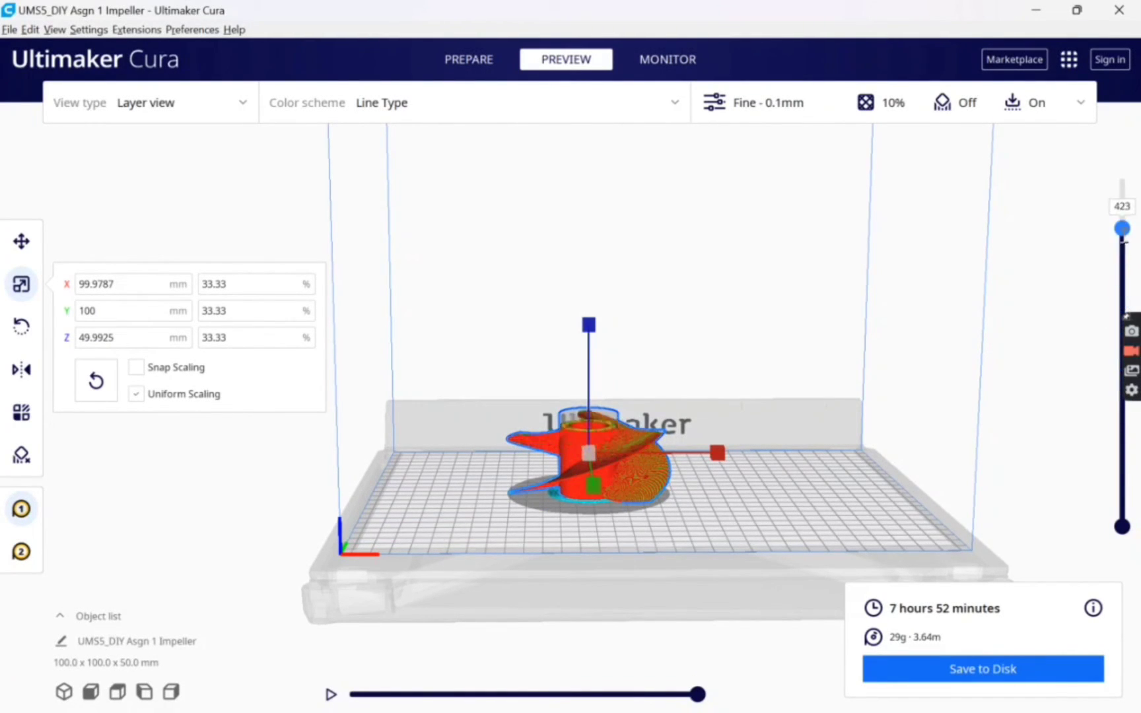
left_click(331, 694)
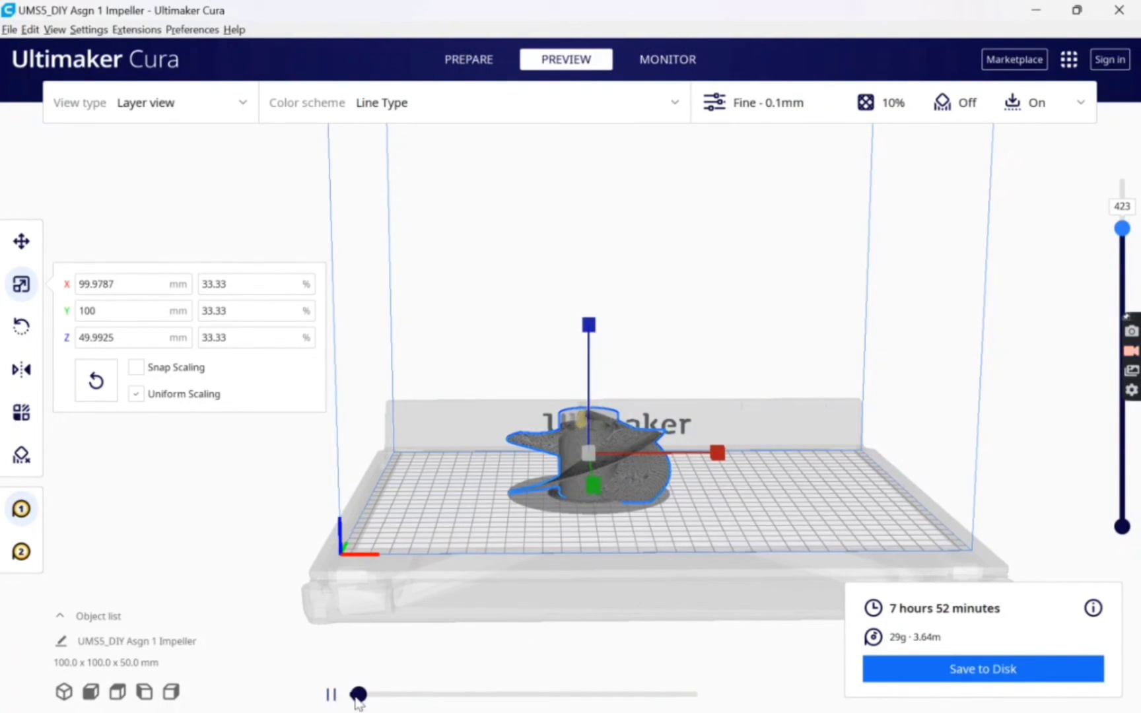
left_click_drag(356, 696, 666, 697)
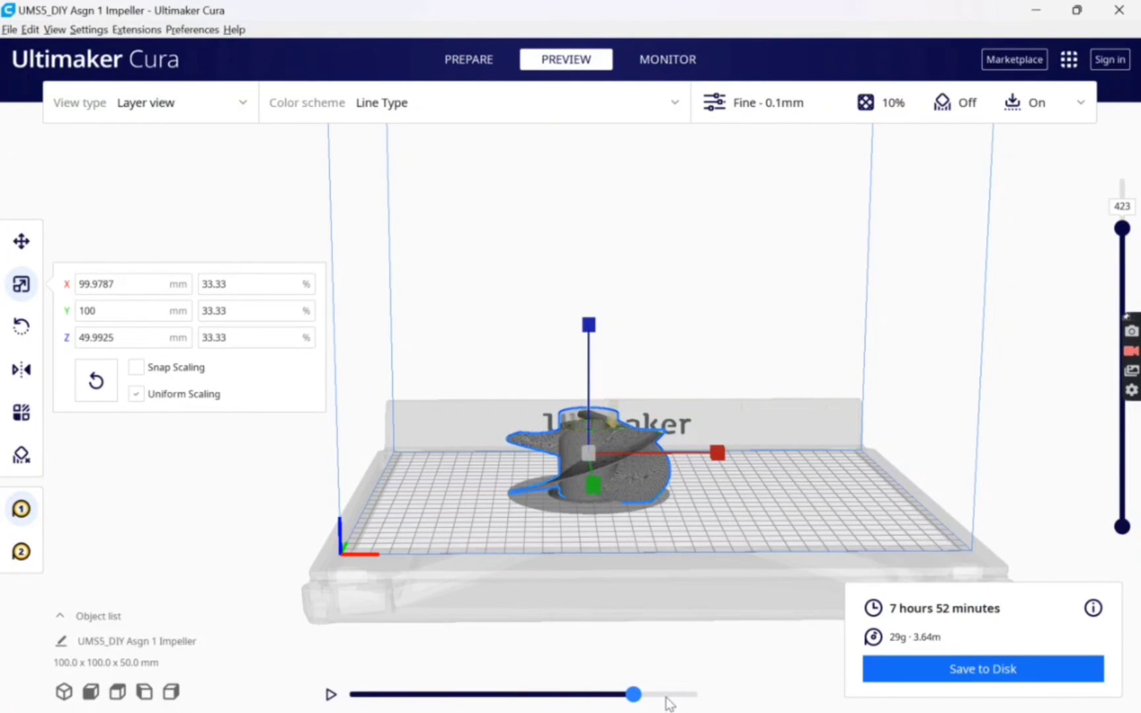